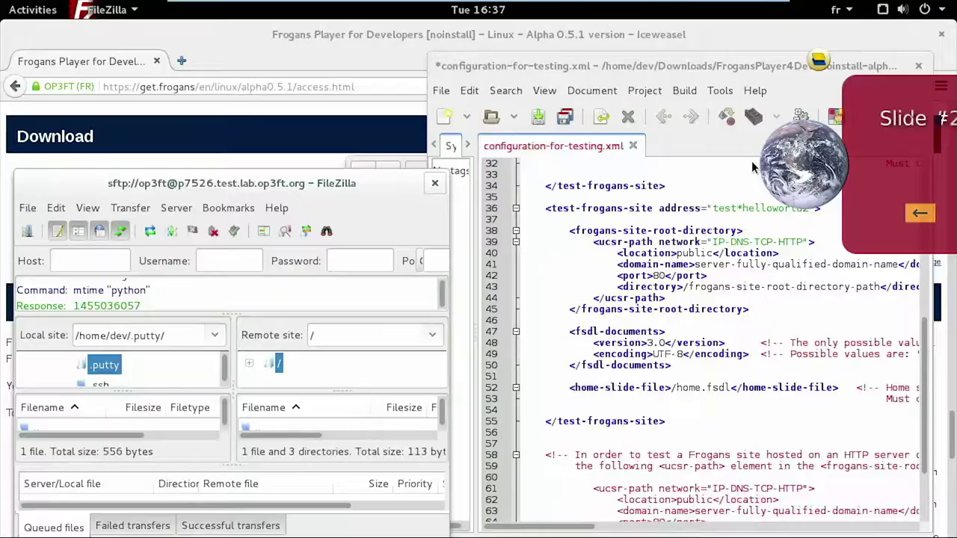
# - Set the domain name of the test*helloworld2 site in configuration-for-testing.xml to p7526.test.lab.op3ft.org
pyautogui.moveTo(582, 67); pyautogui.dragTo(534, 68)
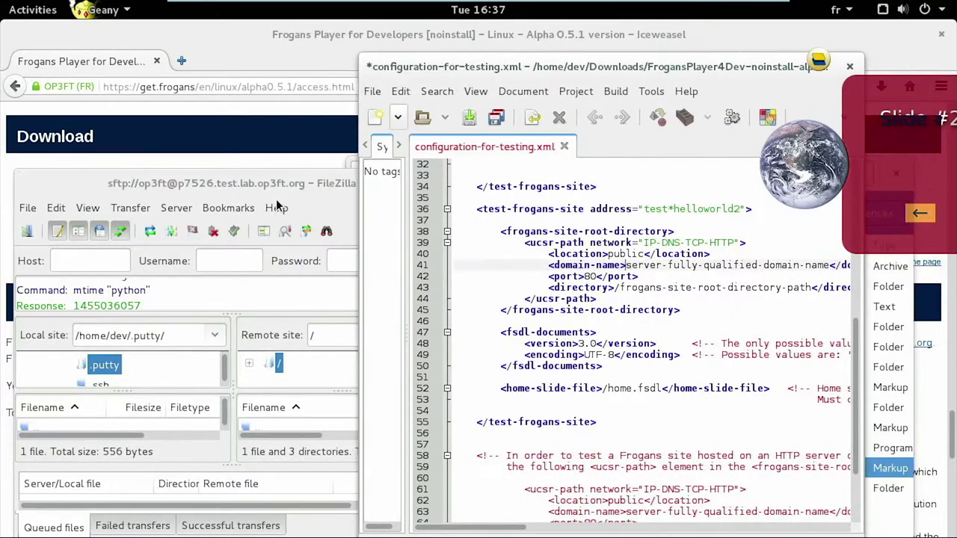
pyautogui.moveTo(626, 266); pyautogui.dragTo(828, 267)
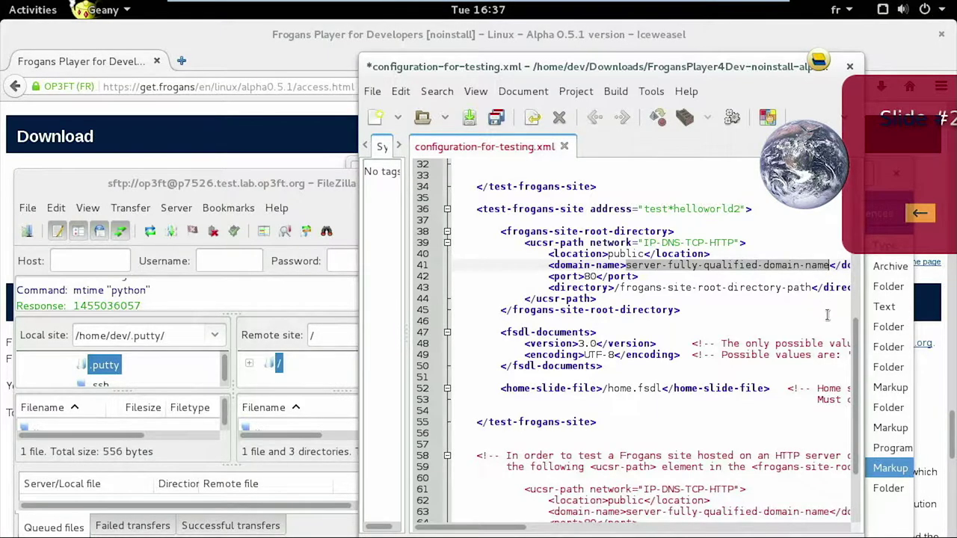
pyautogui.write('p7')
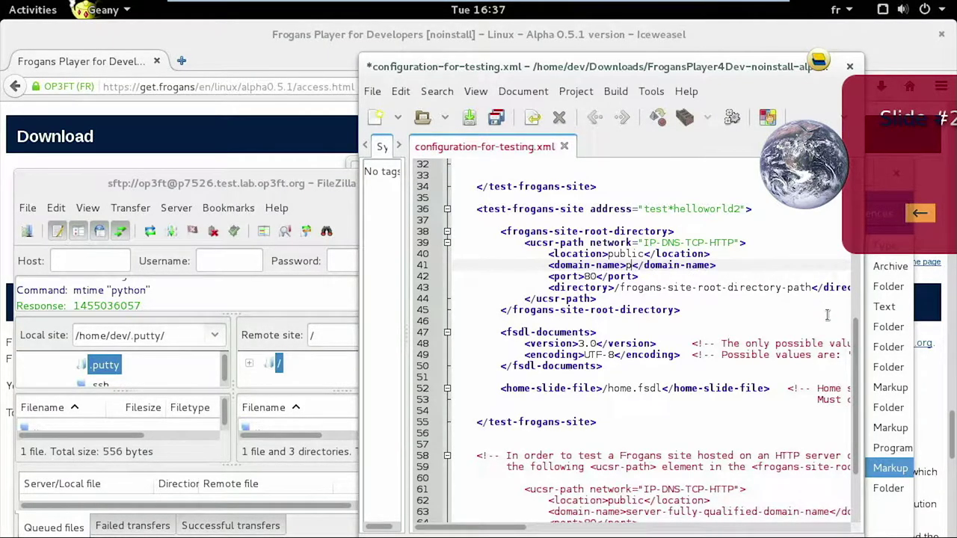
pyautogui.write('526')
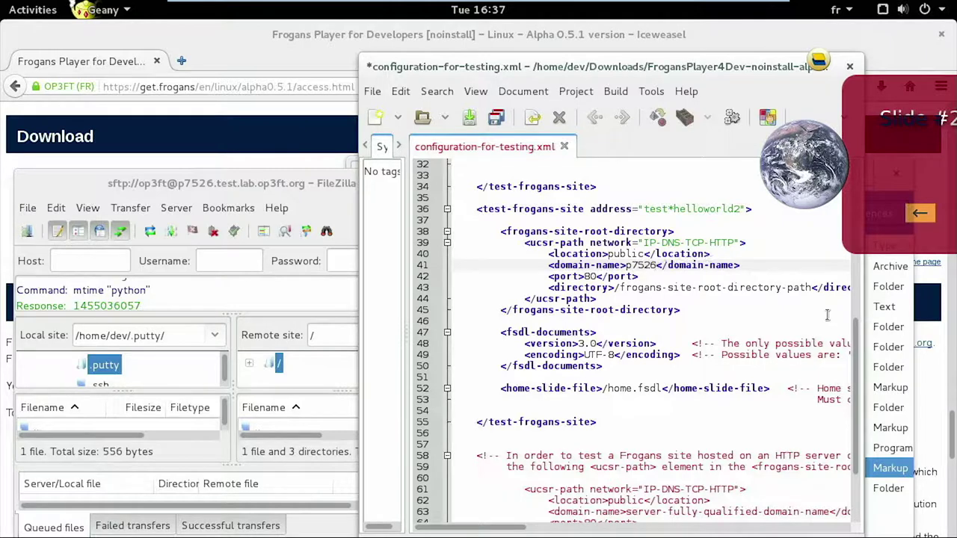
pyautogui.write('.tes')
pyautogui.write('t.lab')
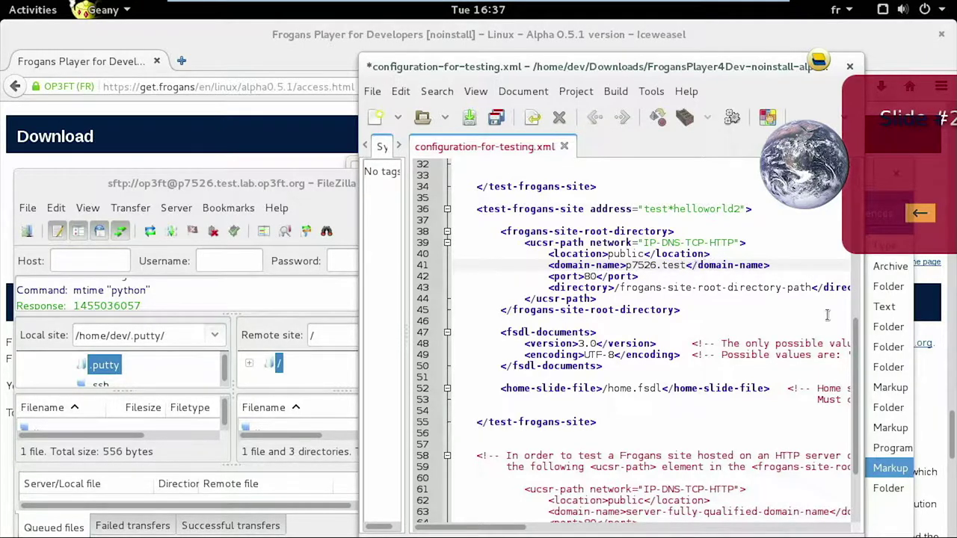
pyautogui.write('.op3ft')
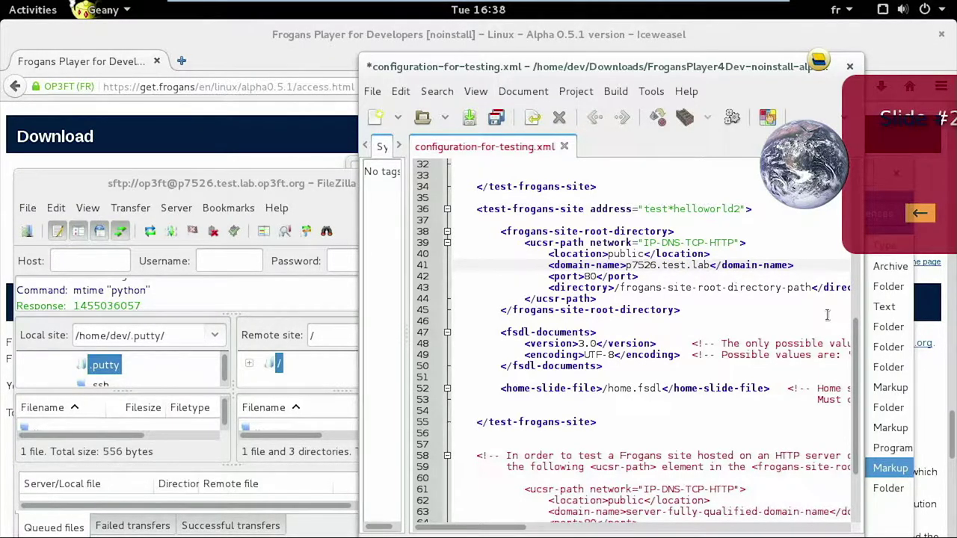
pyautogui.write('.org')
pyautogui.click(590, 275)
# - Switch to FileZilla, maximize its window and open the hosting directory on the remote site
pyautogui.moveTo(625, 70); pyautogui.dragTo(645, 40)
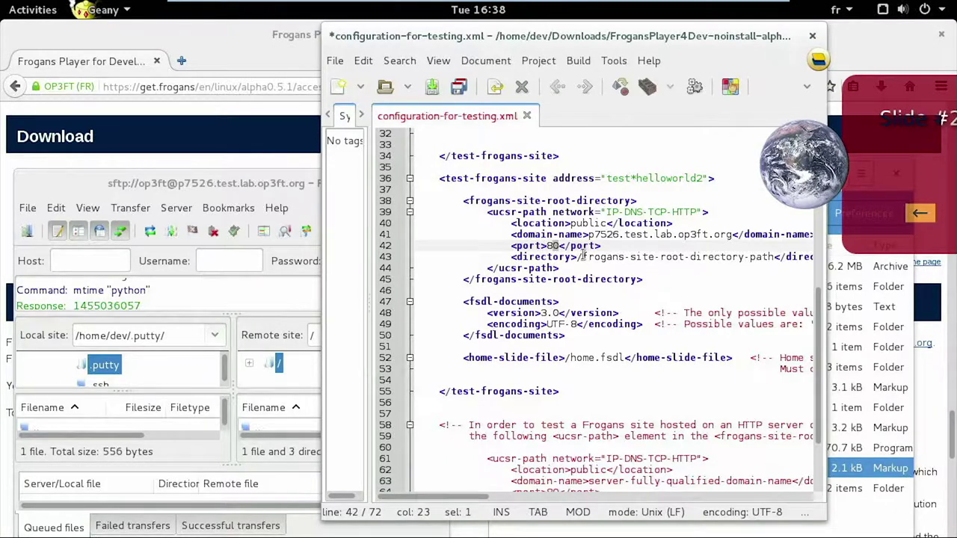
pyautogui.moveTo(172, 183); pyautogui.dragTo(178, 142)
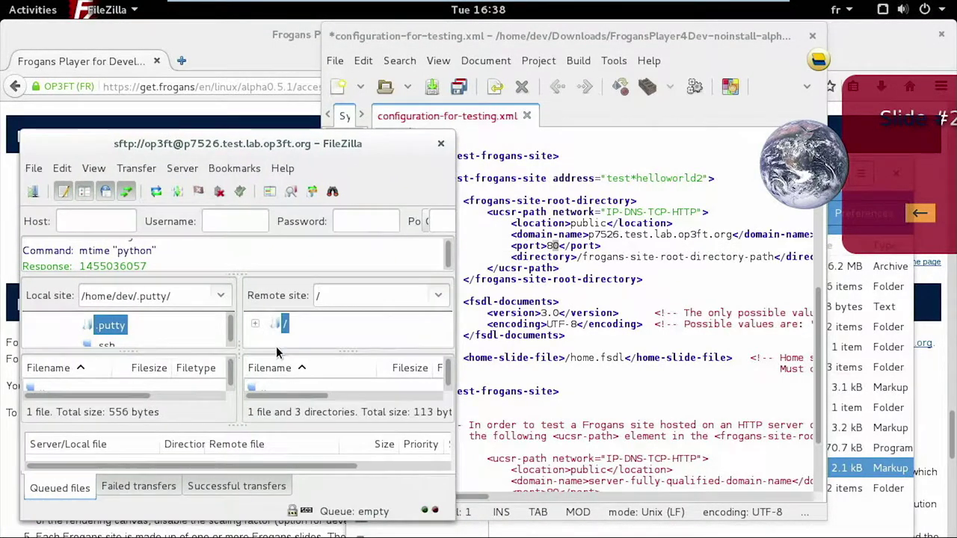
pyautogui.doubleClick(297, 148)
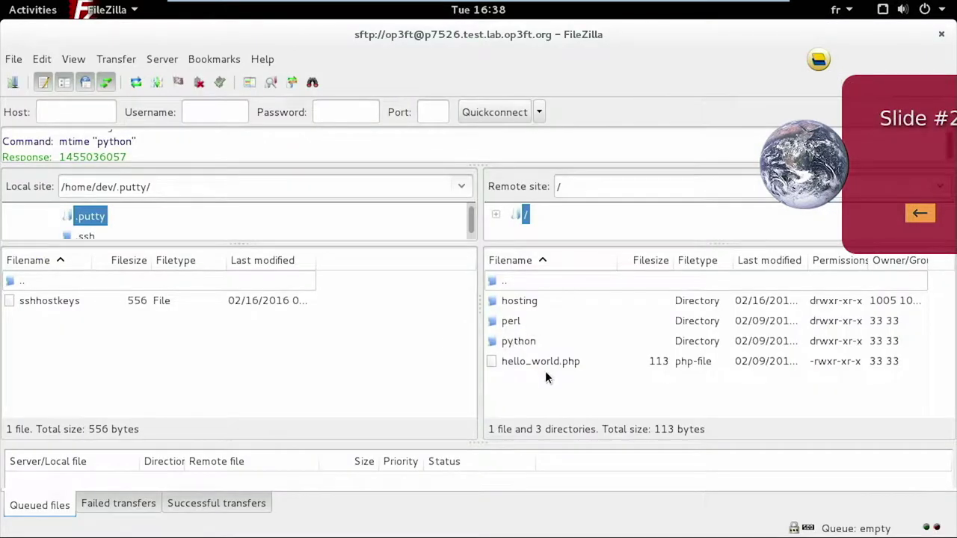
pyautogui.doubleClick(526, 301)
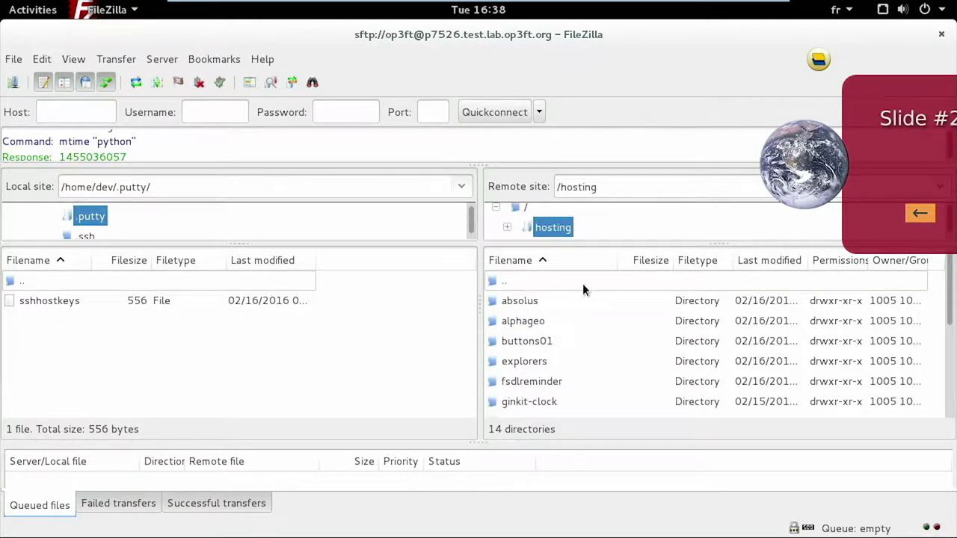
# - Create the remote directory /hosting/testftc6 and enter it
pyautogui.rightClick(549, 231)
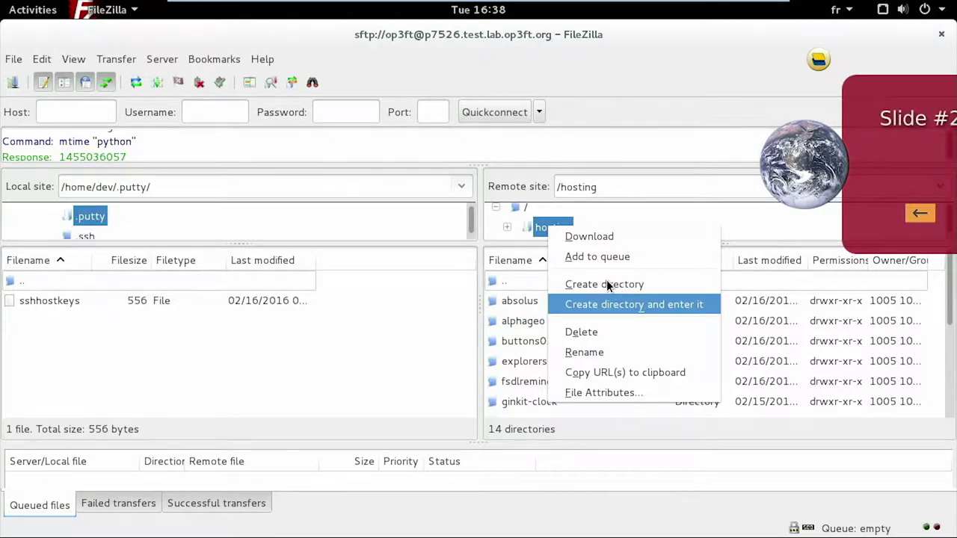
pyautogui.click(619, 302)
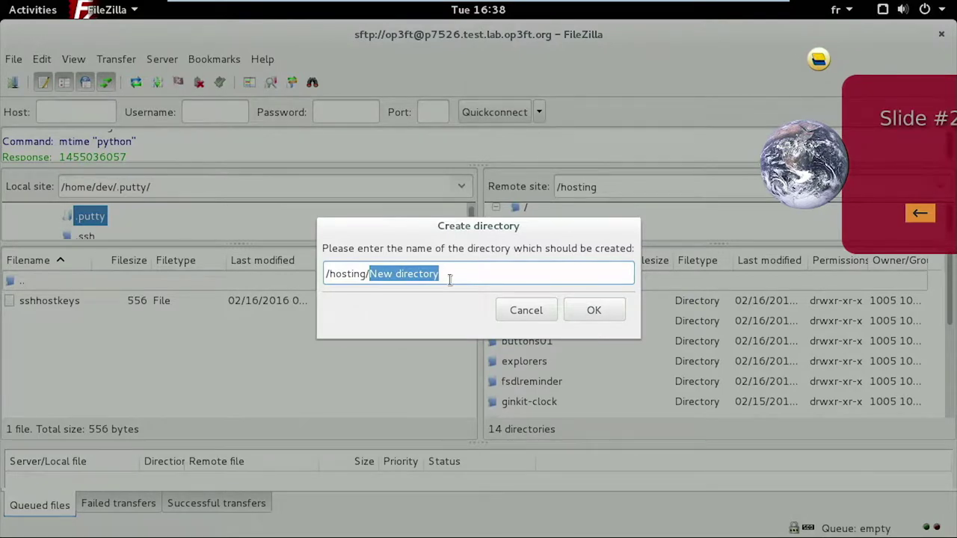
pyautogui.write('testft')
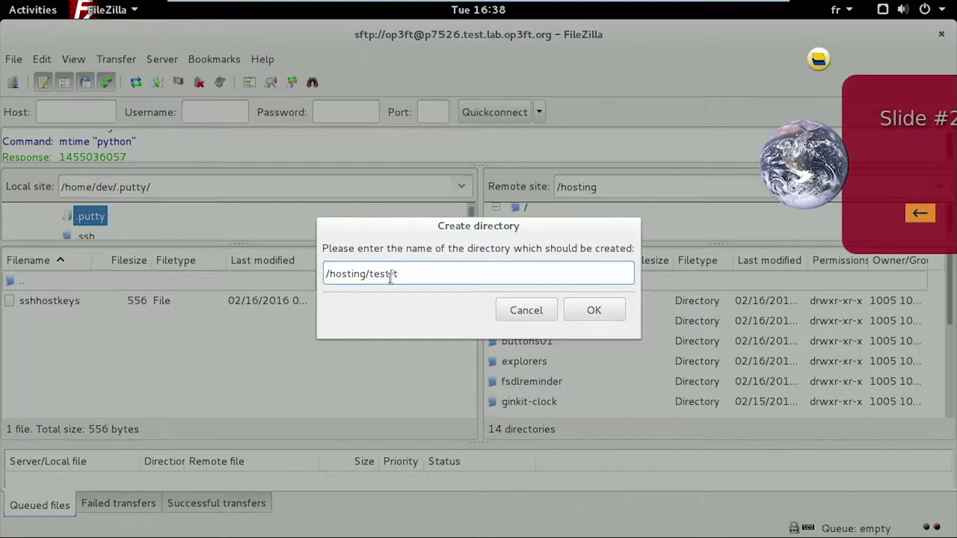
pyautogui.write('c6')
pyautogui.click(593, 311)
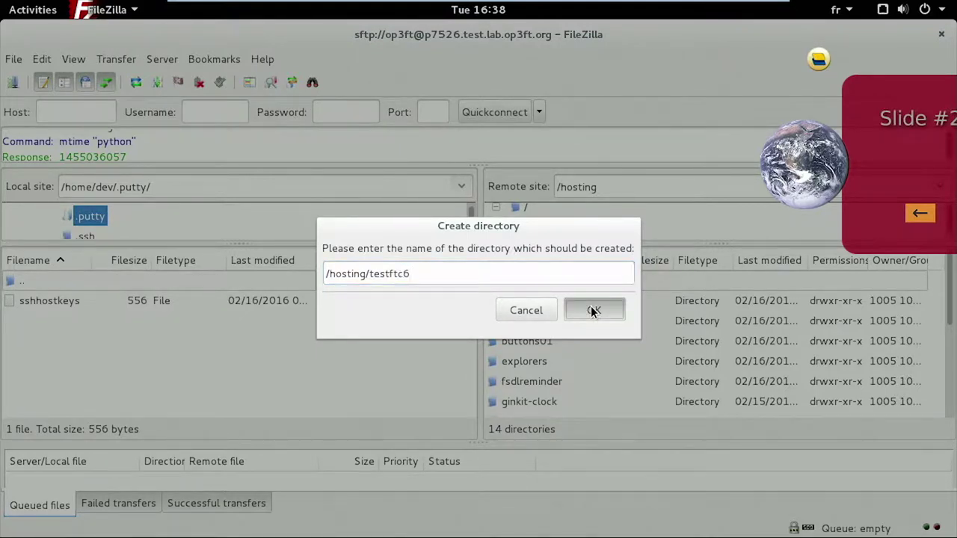
pyautogui.moveTo(411, 274); pyautogui.dragTo(328, 275)
pyautogui.click(592, 310)
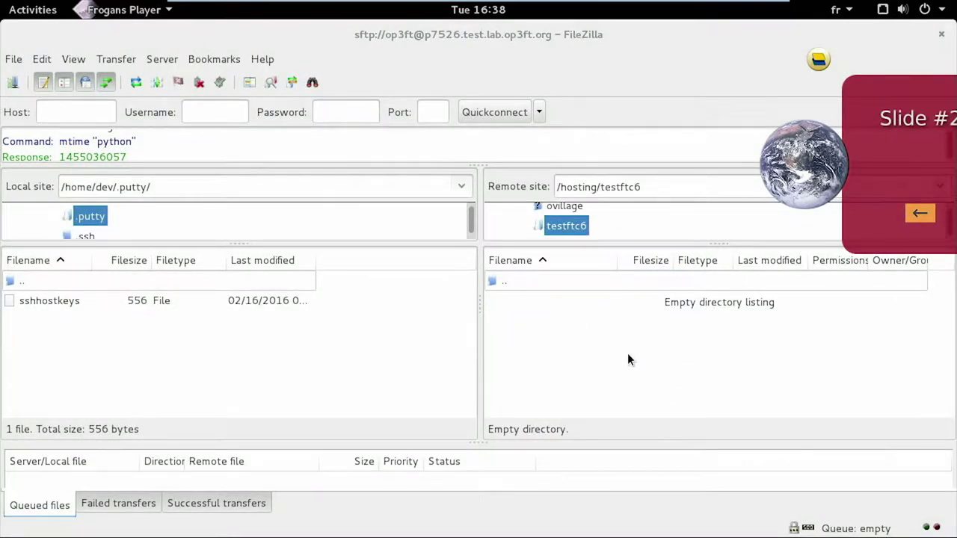
# - Switch to Geany, set the test*helloworld2 site's directory to /hosting/testftc6 and save configuration-for-testing.xml
pyautogui.moveTo(636, 37); pyautogui.dragTo(314, 346)
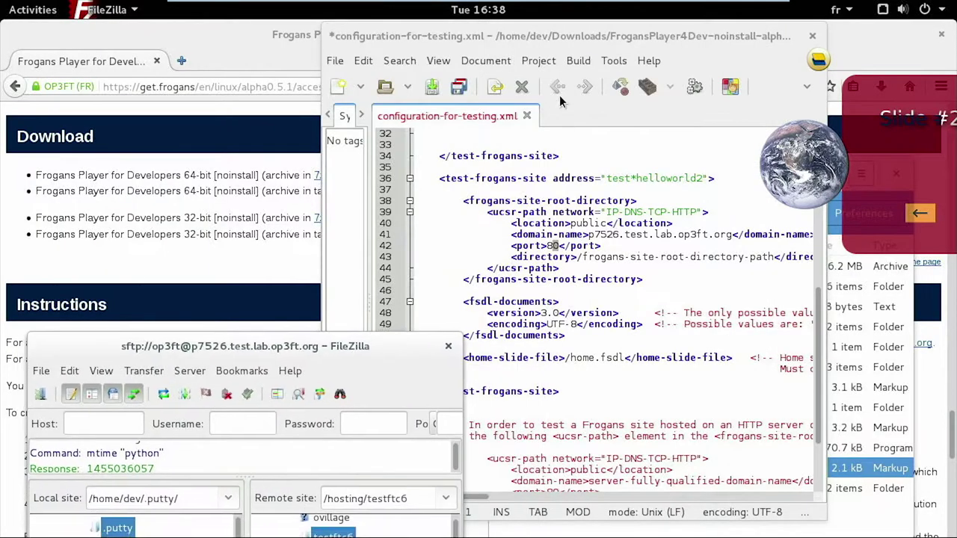
pyautogui.click(475, 117)
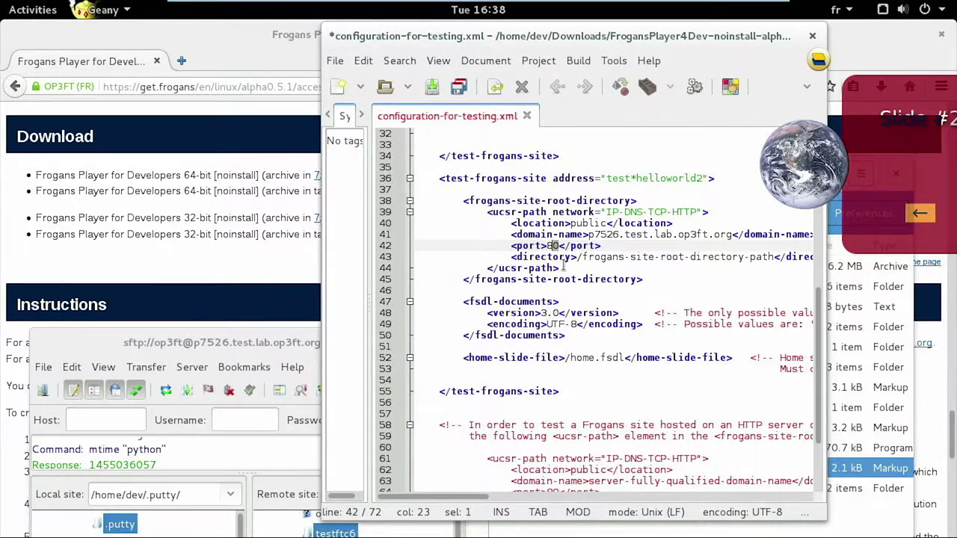
pyautogui.moveTo(577, 258); pyautogui.dragTo(775, 257)
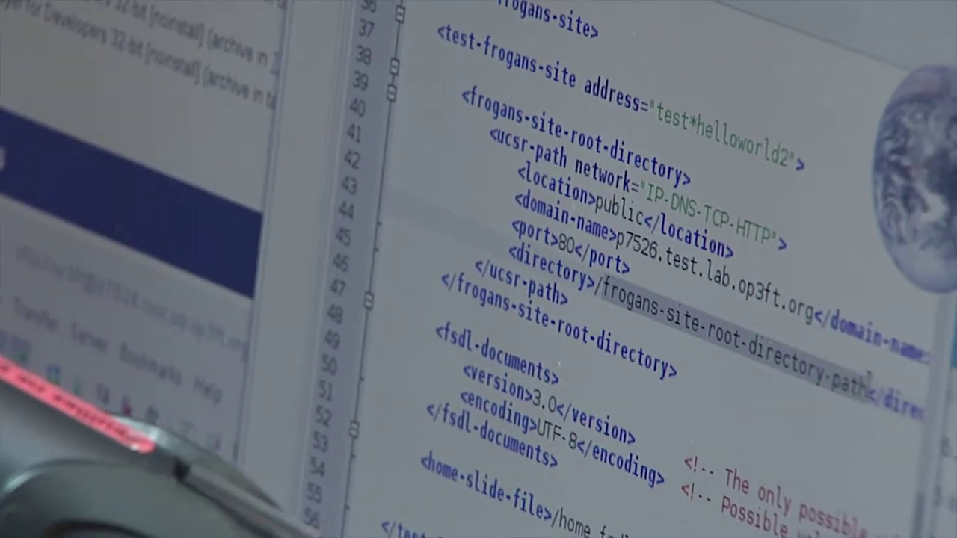
pyautogui.write('//hosting/testftc0')
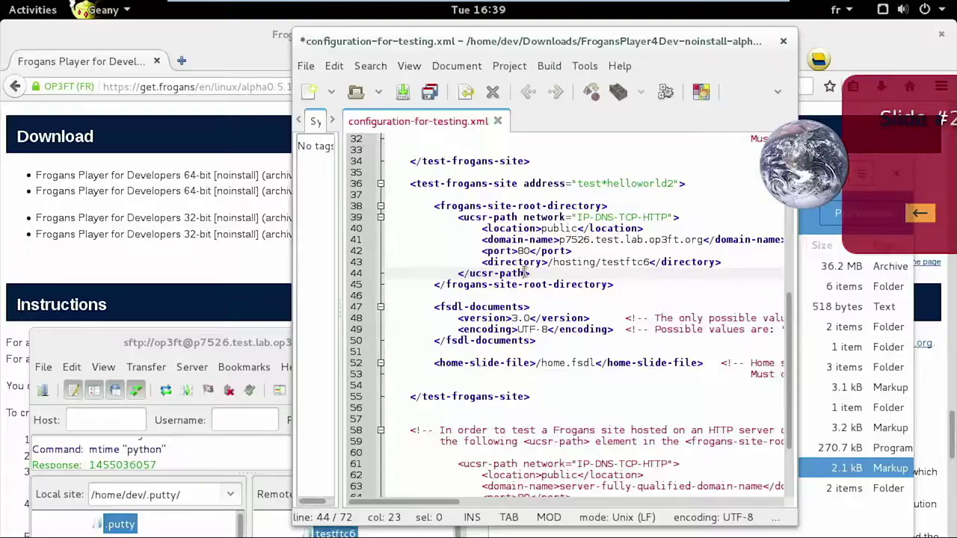
pyautogui.hotkey('ctrl', 's')
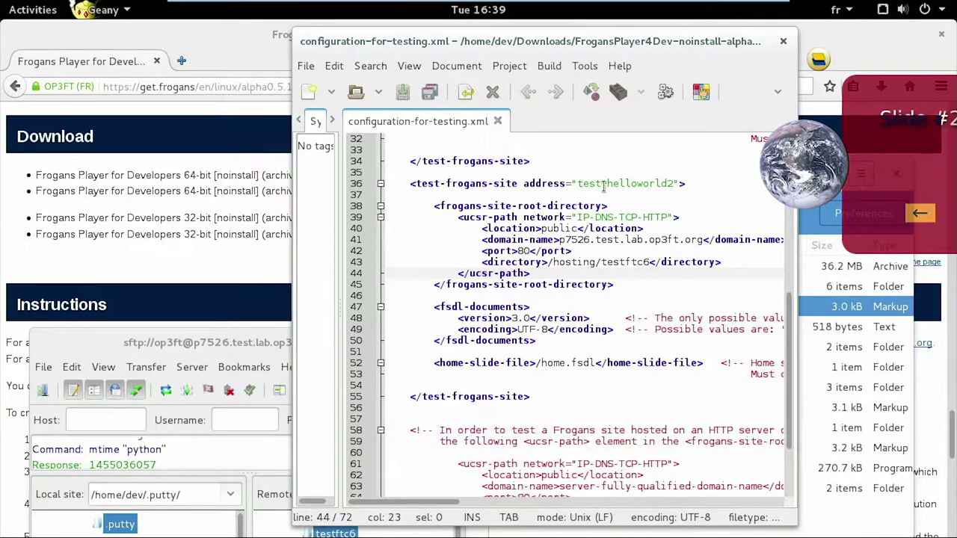
pyautogui.doubleClick(643, 183)
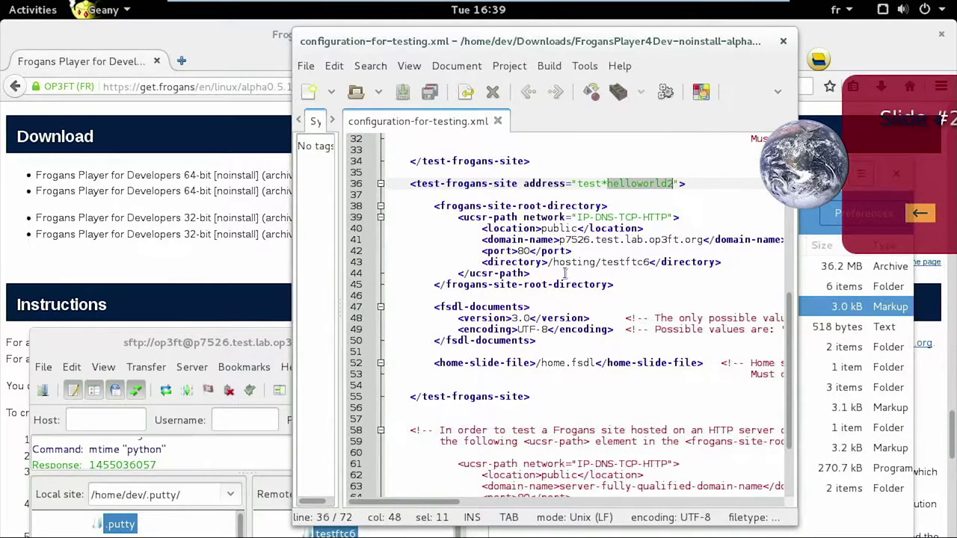
pyautogui.click(565, 274)
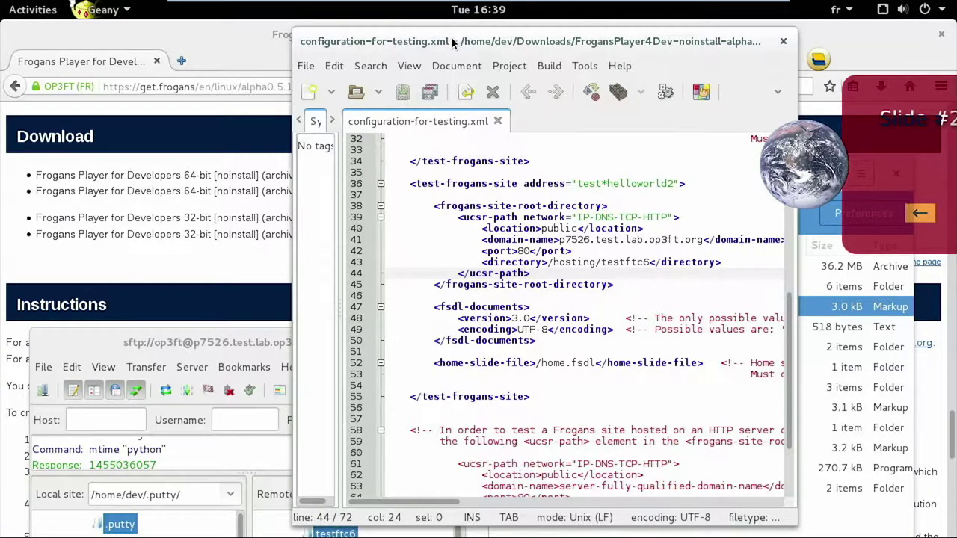
# - Arrange the configuration file editor and the FileZilla window side by side
pyautogui.moveTo(451, 36); pyautogui.dragTo(949, 33)
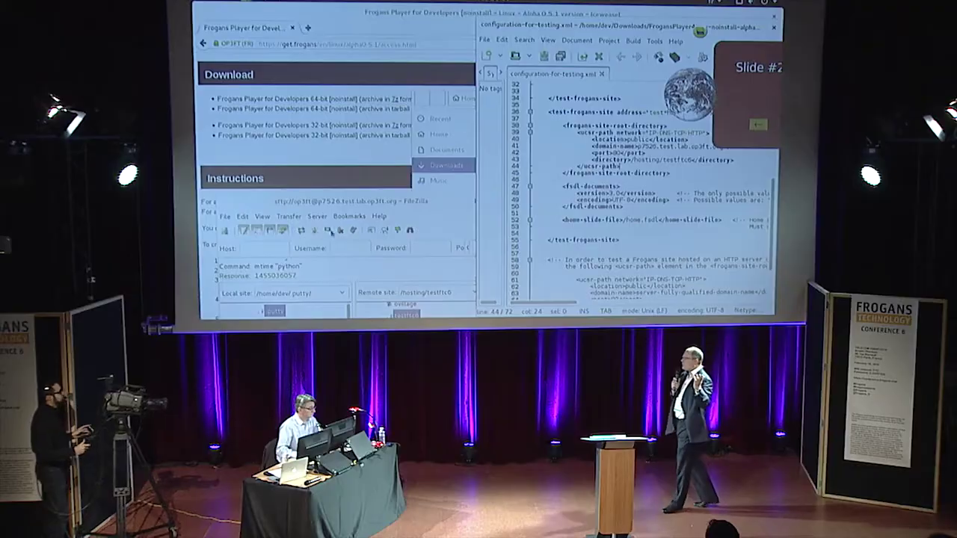
pyautogui.moveTo(332, 201); pyautogui.dragTo(331, 36)
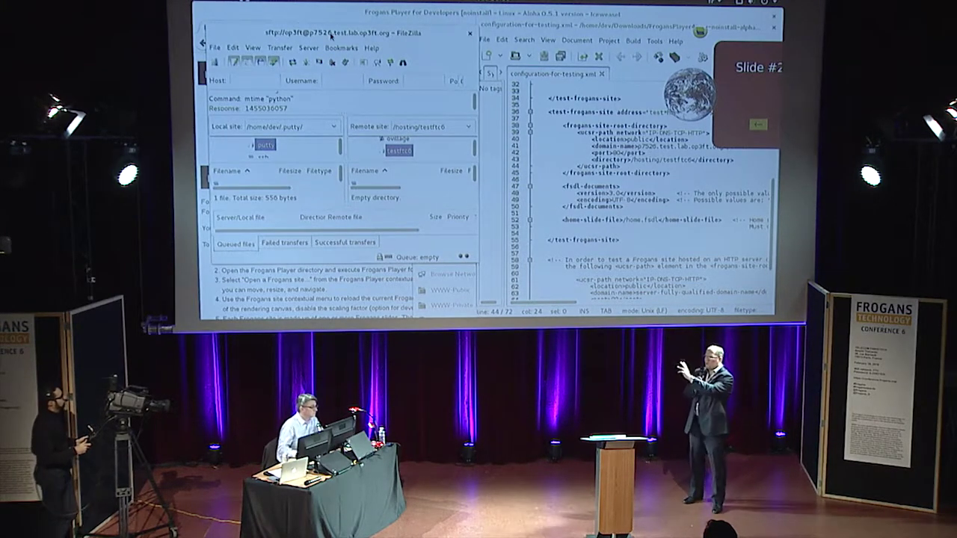
pyautogui.scroll(3, 276, 150)
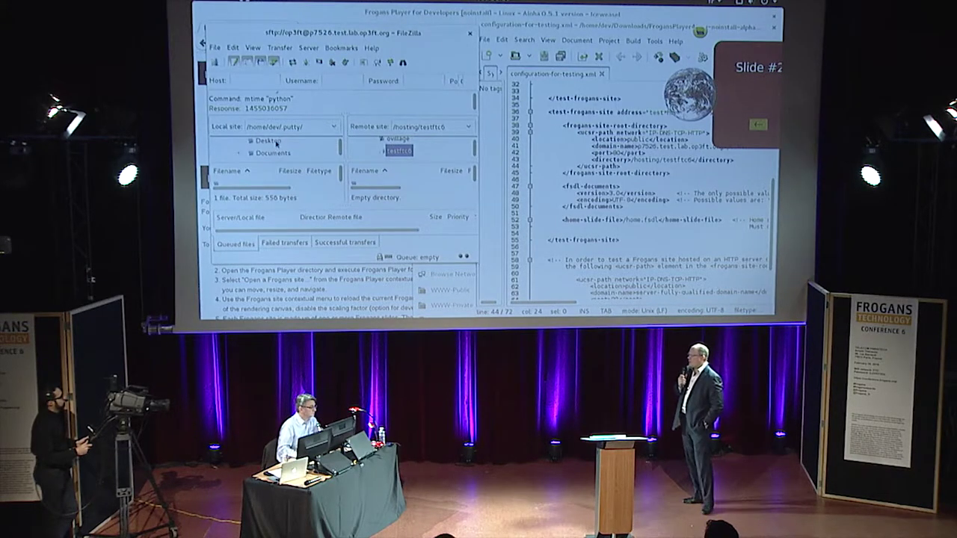
pyautogui.scroll(-1, 278, 151)
pyautogui.scroll(-3, 278, 152)
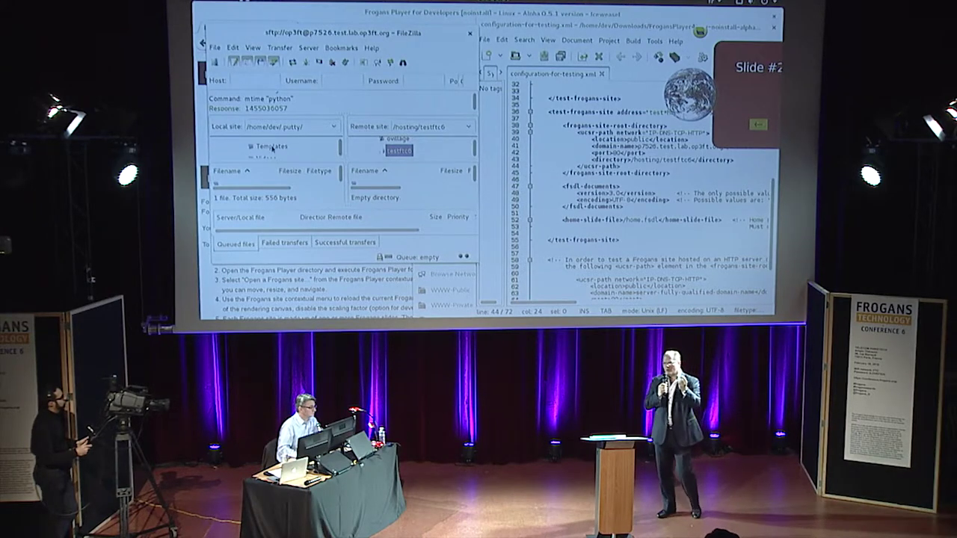
pyautogui.click(271, 148)
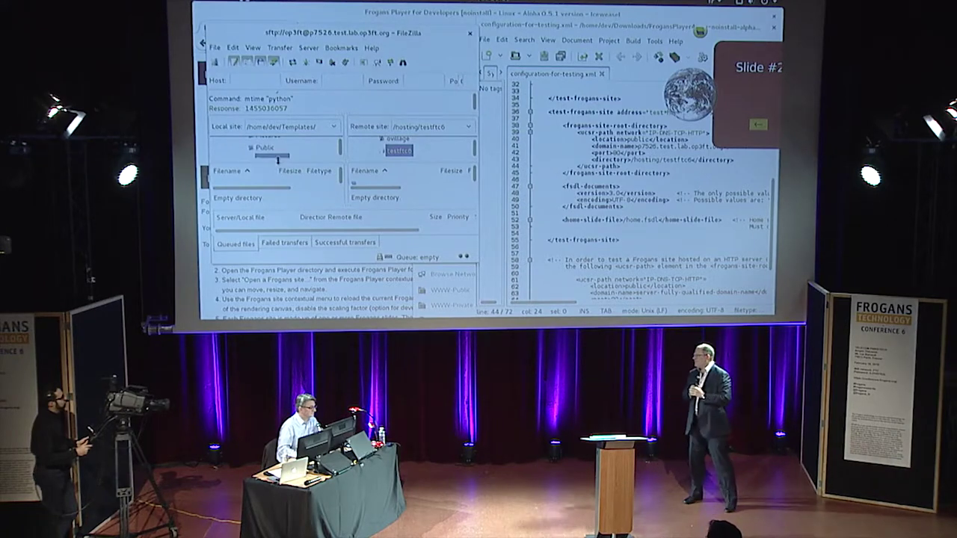
# - Maximize the FileZilla window and enlarge the local directory tree
pyautogui.doubleClick(300, 36)
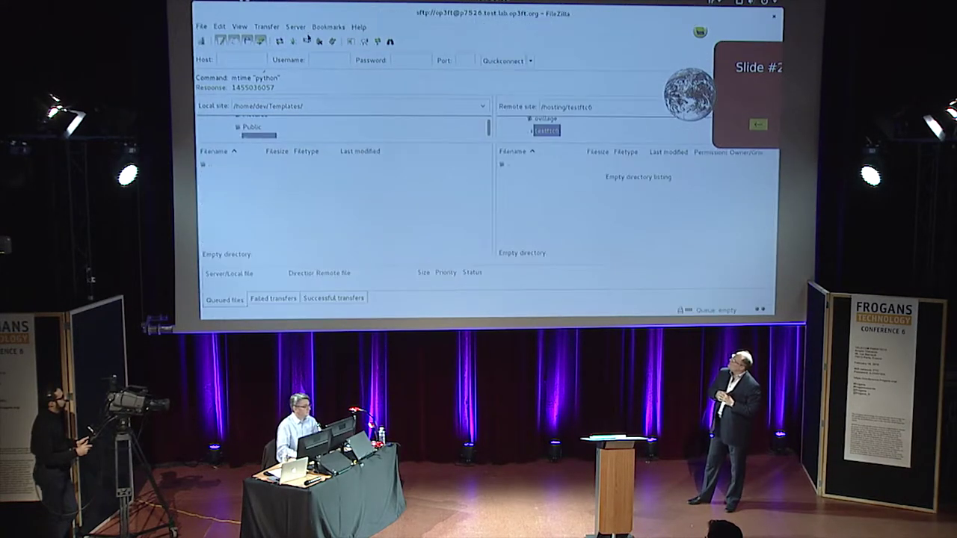
pyautogui.moveTo(351, 141); pyautogui.dragTo(329, 217)
pyautogui.scroll(1, 288, 168)
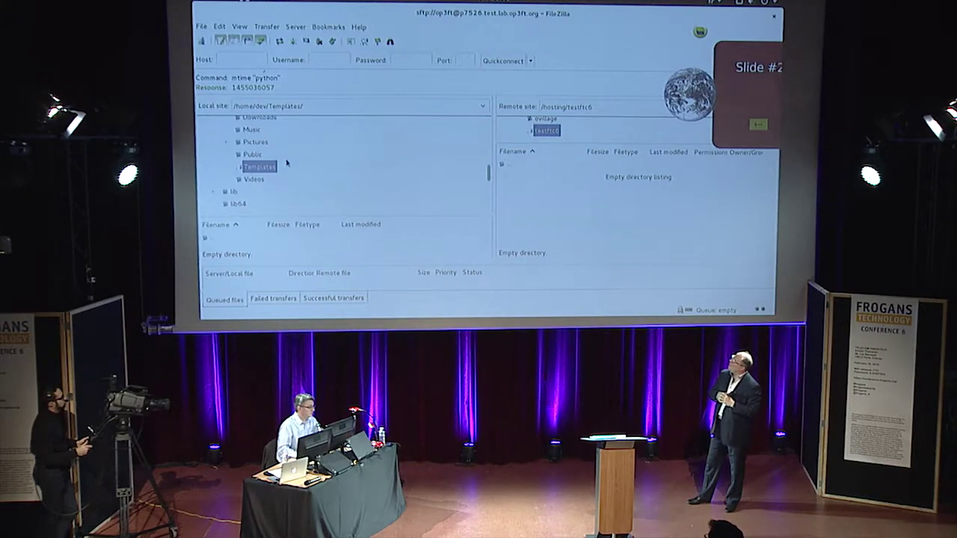
pyautogui.scroll(2, 266, 123)
# - Open the local Downloads directory and expand its FrogansPlayer4Dev-noinstall-alpha0.5.1-linux64 folder
pyautogui.click(265, 122)
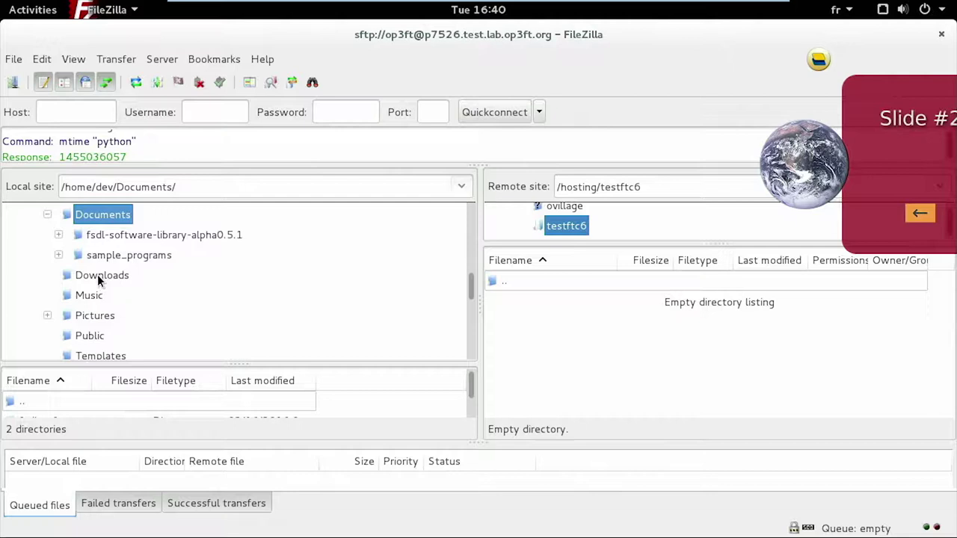
pyautogui.click(98, 276)
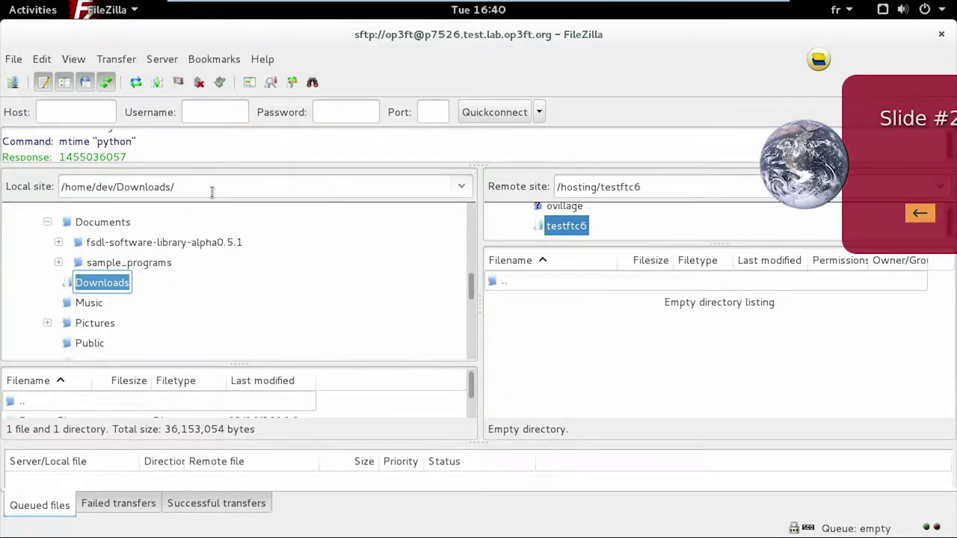
pyautogui.click(181, 188)
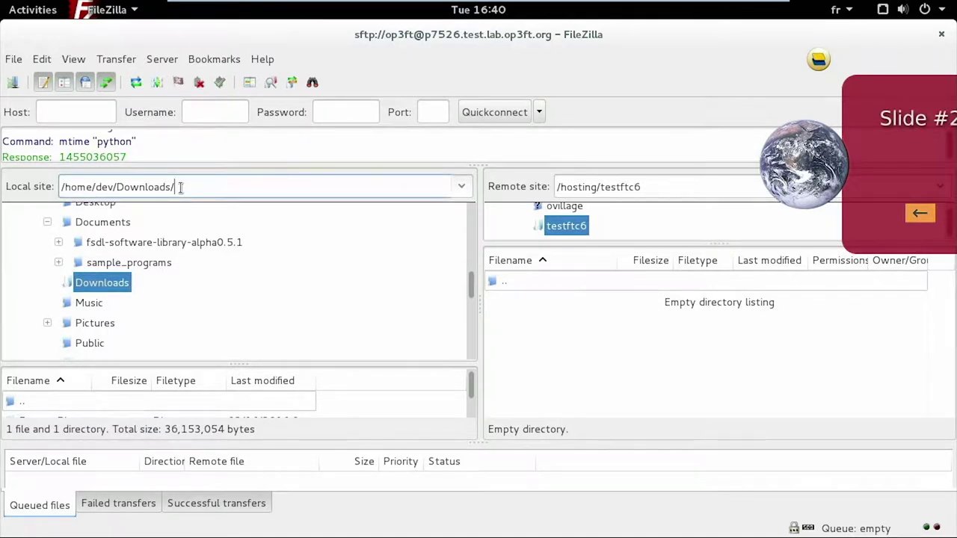
pyautogui.click(47, 282)
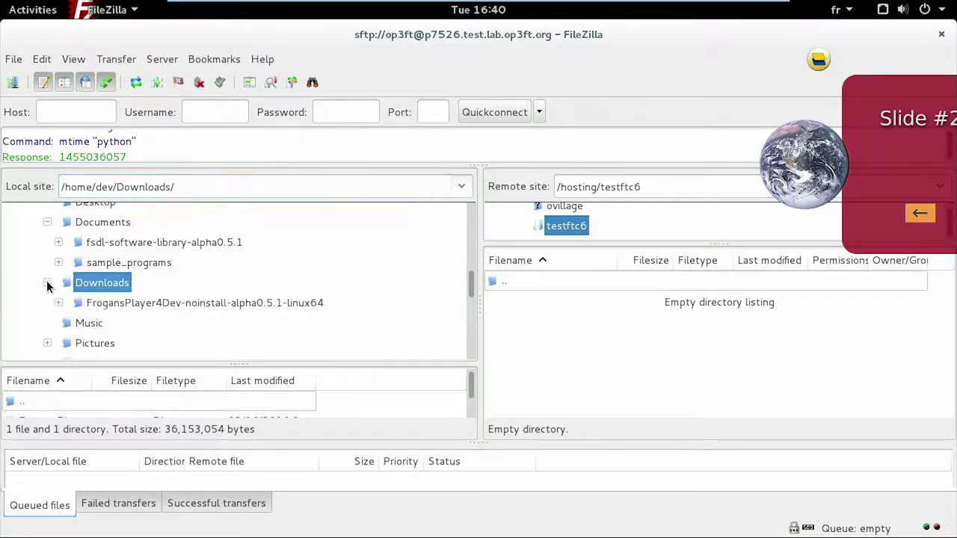
pyautogui.click(58, 303)
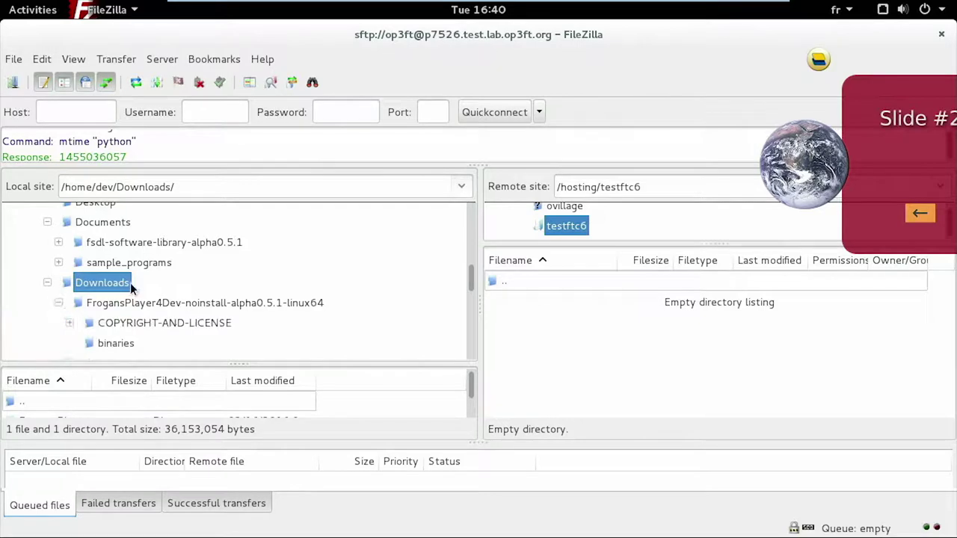
# - Open the local test/helloworld directory inside the FrogansPlayer4Dev folder
pyautogui.scroll(-2, 113, 306)
pyautogui.click(70, 318)
pyautogui.scroll(-2, 115, 307)
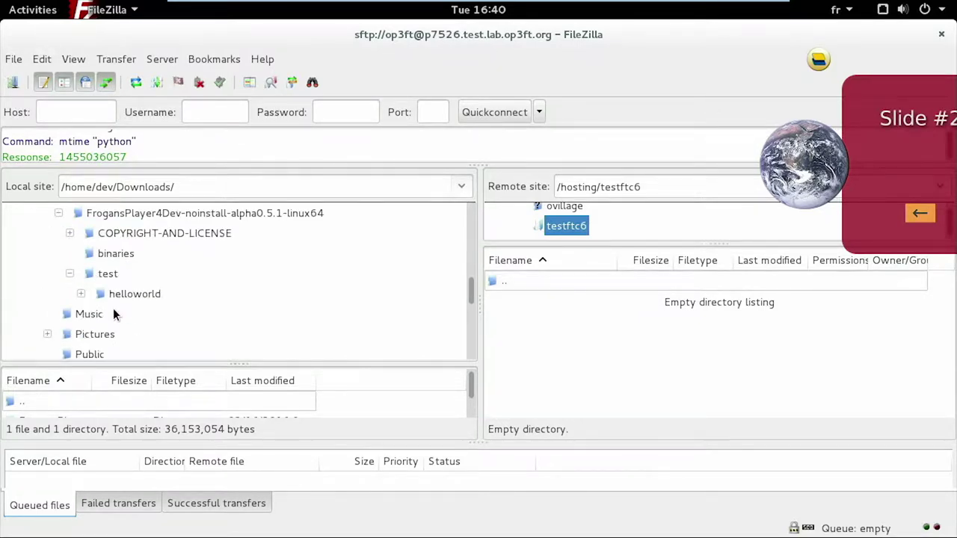
pyautogui.click(81, 295)
pyautogui.scroll(-1, 142, 290)
pyautogui.click(133, 293)
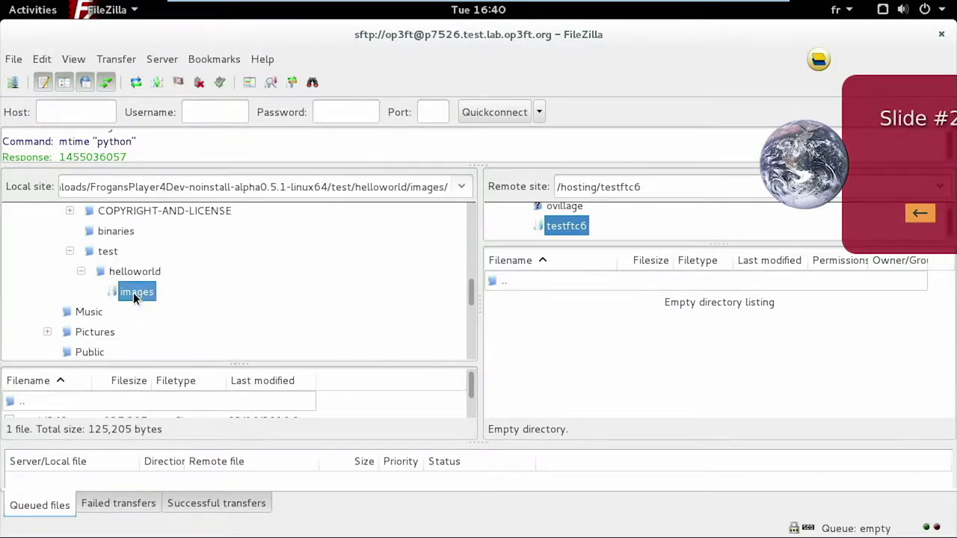
pyautogui.doubleClick(134, 272)
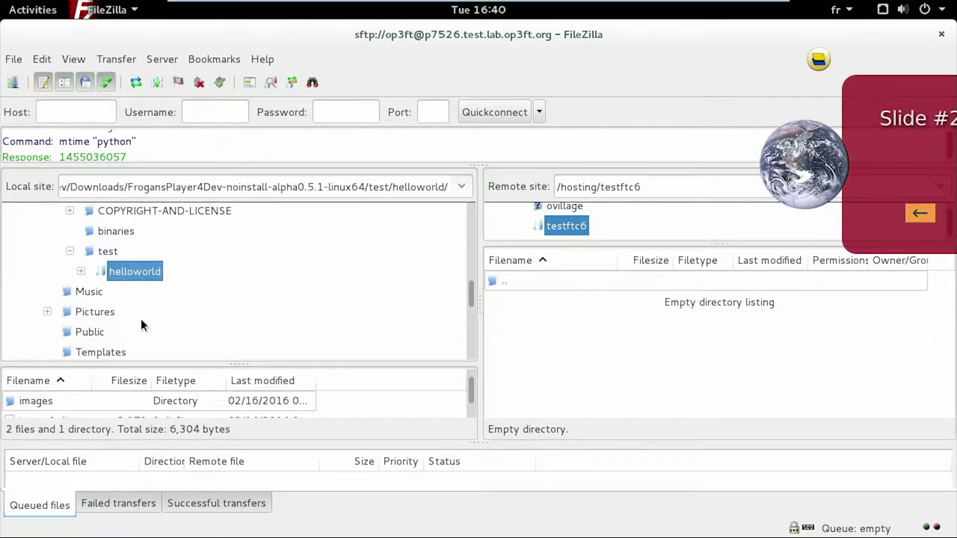
# - Enlarge the local file list and upload the images folder, home.fsdl and slide2.fsdl to /hosting/testftc6
pyautogui.moveTo(234, 363); pyautogui.dragTo(237, 241)
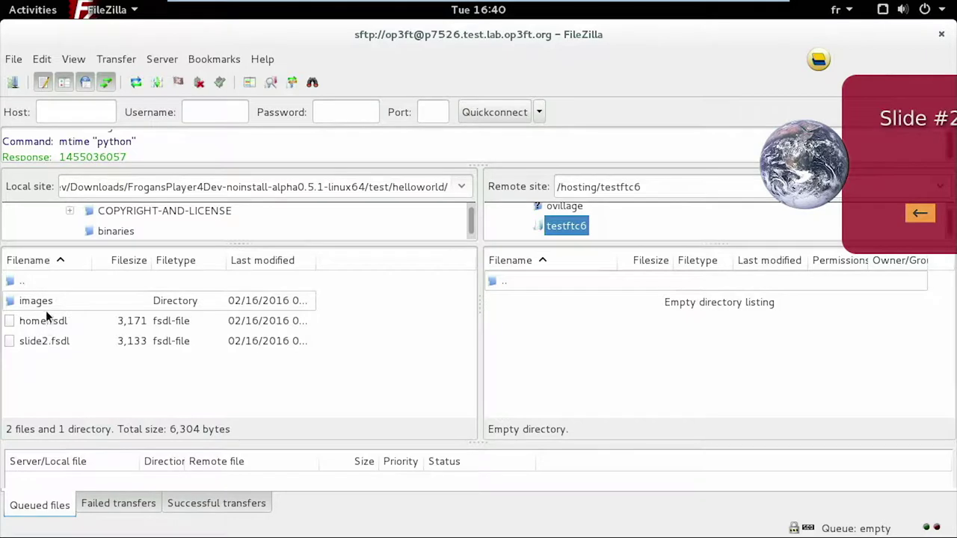
pyautogui.click(44, 302)
pyautogui.keyDown('shift'); pyautogui.click(48, 339); pyautogui.keyUp('shift')
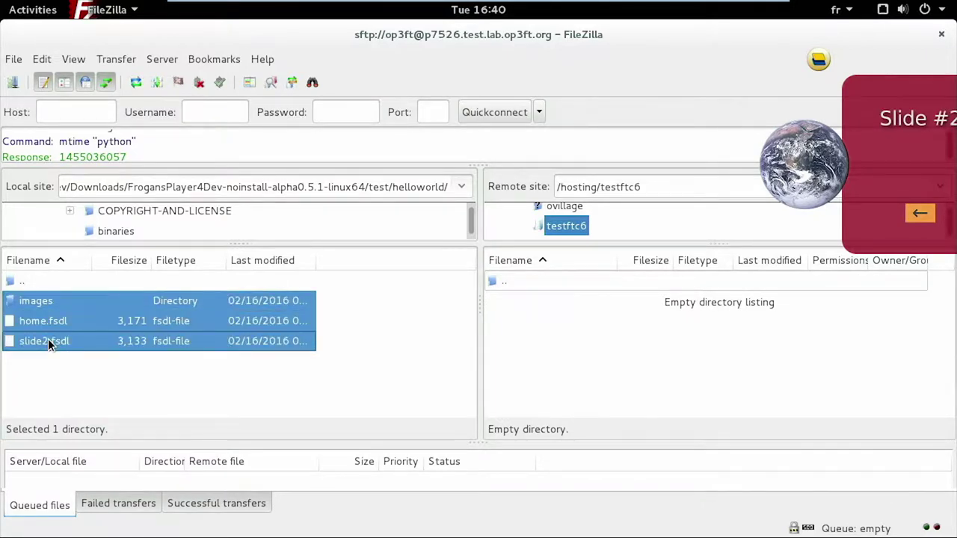
pyautogui.moveTo(48, 338); pyautogui.dragTo(665, 346)
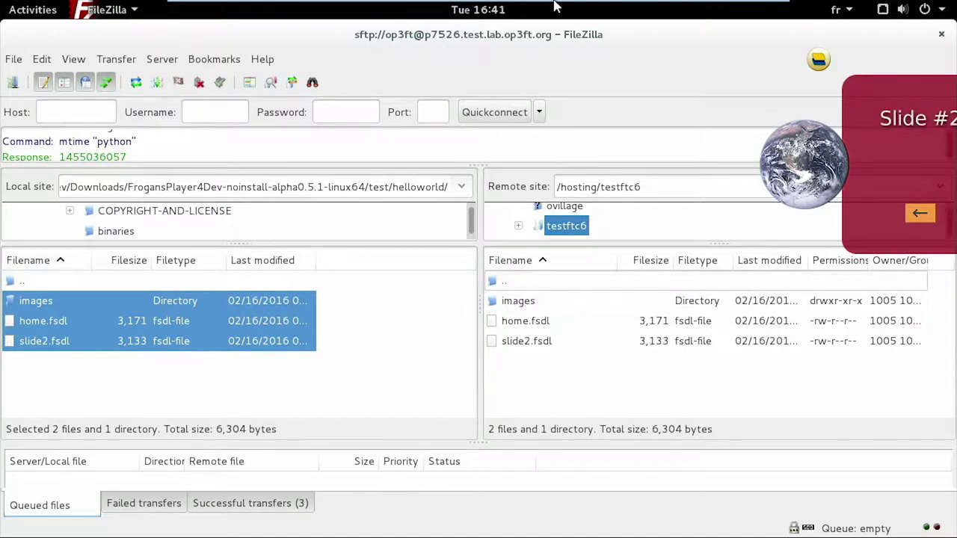
# - Restore the FileZilla window, open the Frogans site test*helloworld2 in Frogans Player and move the site over the configuration editor
pyautogui.doubleClick(557, 34)
pyautogui.moveTo(558, 55); pyautogui.dragTo(314, 54)
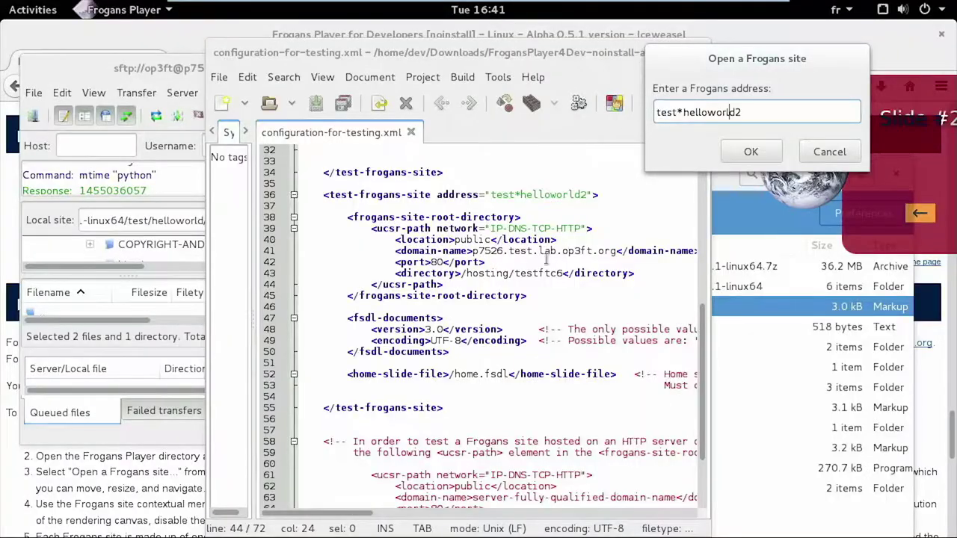
pyautogui.click(577, 194)
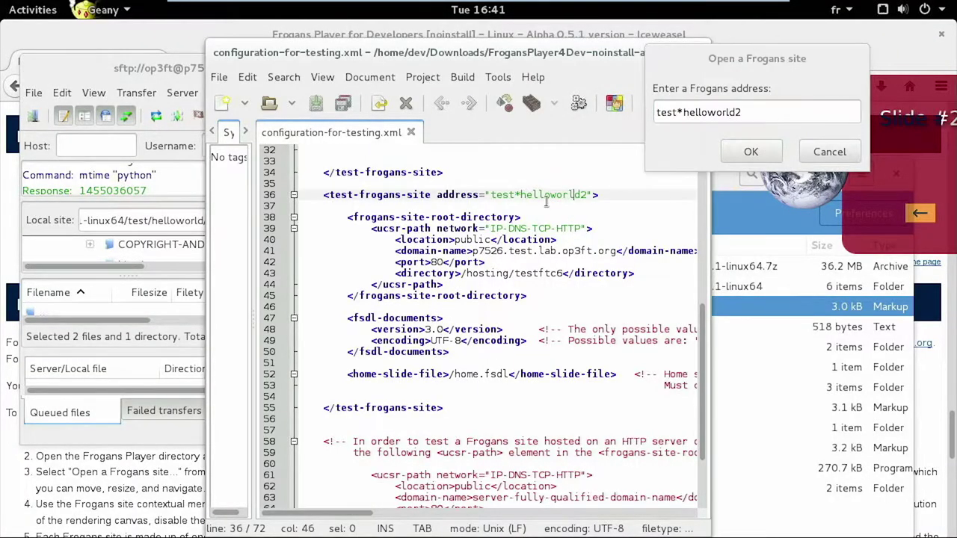
pyautogui.click(753, 152)
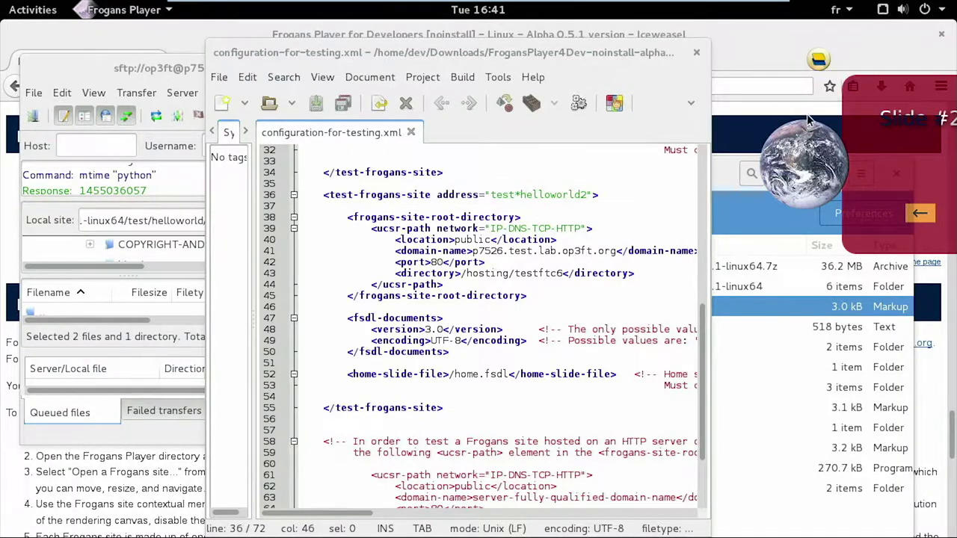
pyautogui.moveTo(500, 282); pyautogui.dragTo(192, 185)
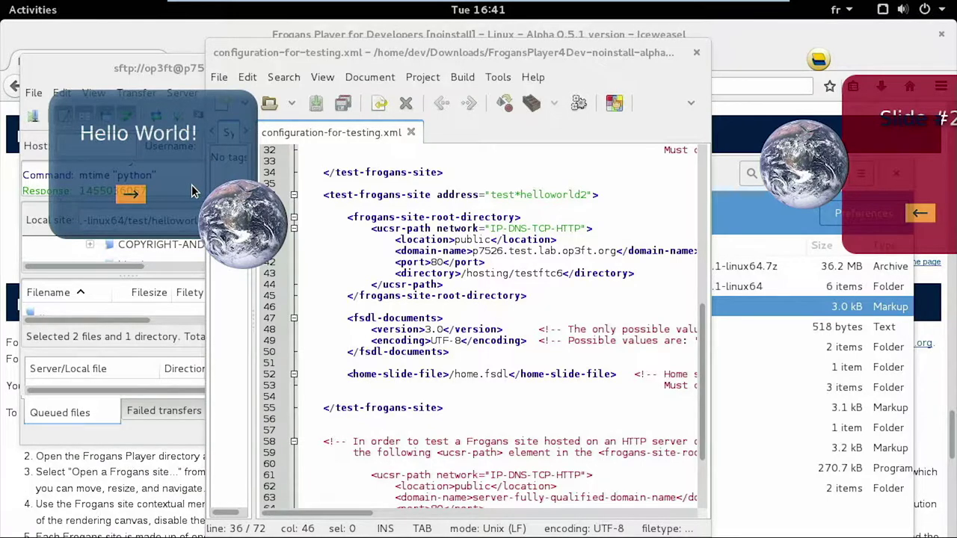
pyautogui.moveTo(191, 185); pyautogui.dragTo(654, 290)
# - Bring the FileZilla window forward and enlarge it to show the local and remote helloworld files, with local home.fsdl selected
pyautogui.click(161, 65)
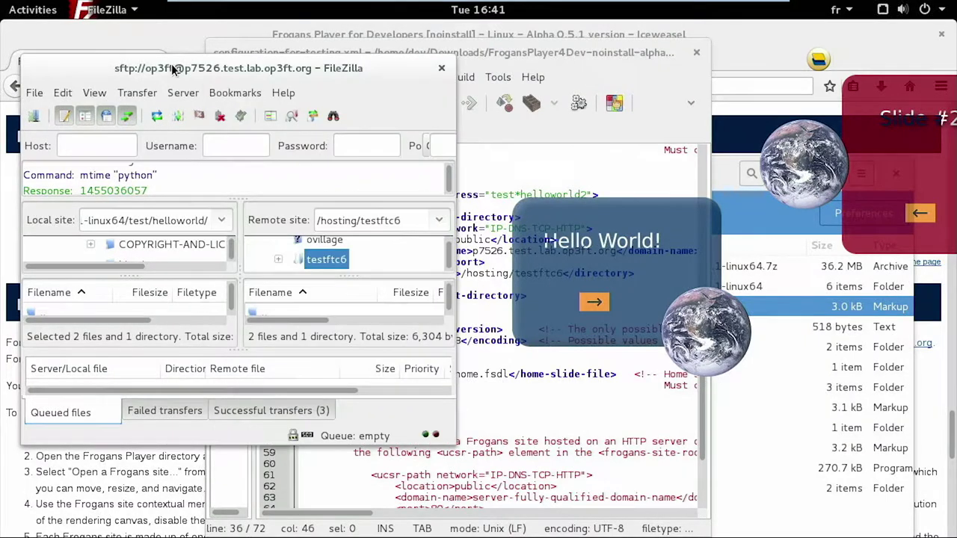
pyautogui.moveTo(161, 65); pyautogui.dragTo(142, 45)
pyautogui.moveTo(436, 428); pyautogui.dragTo(505, 516)
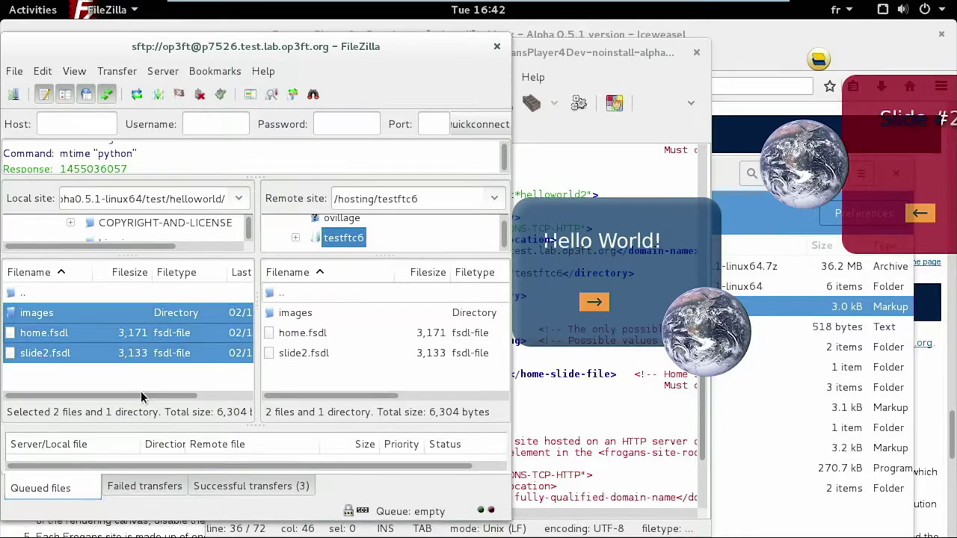
pyautogui.click(50, 333)
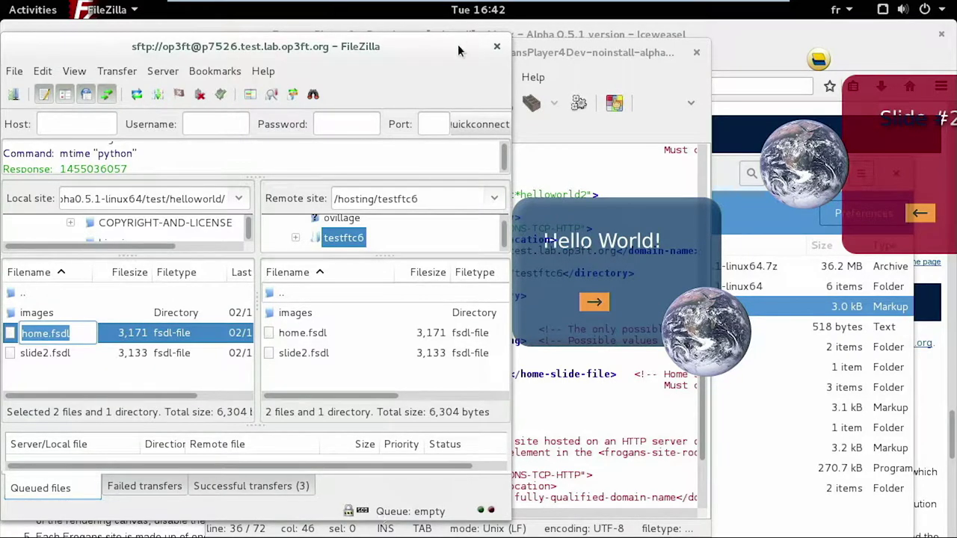
pyautogui.moveTo(462, 46); pyautogui.dragTo(501, 176)
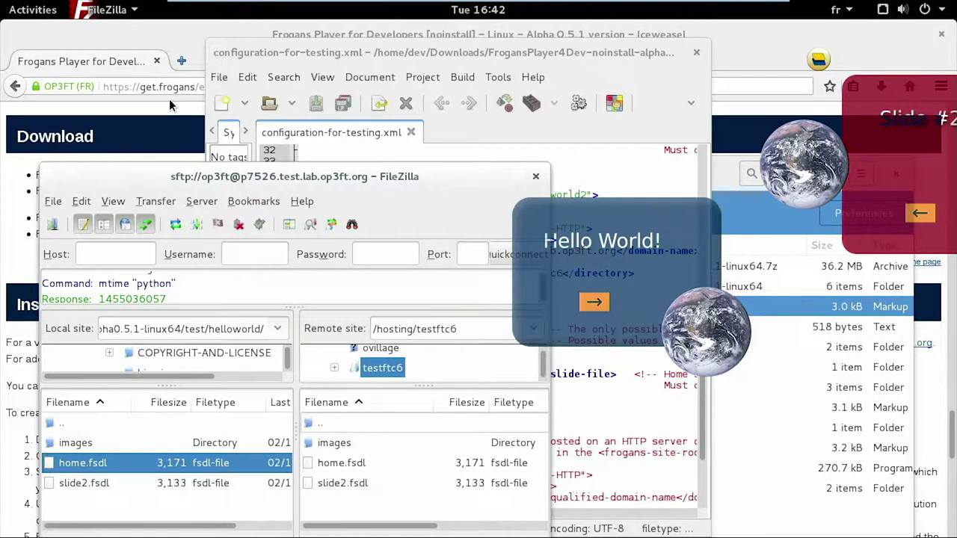
# - Switch to Geany and shift its window aside, return test*helloworld2 to its Hello World slide and move the site clear of the editor
pyautogui.hotkey('alt', 'Tab')
pyautogui.click(499, 267)
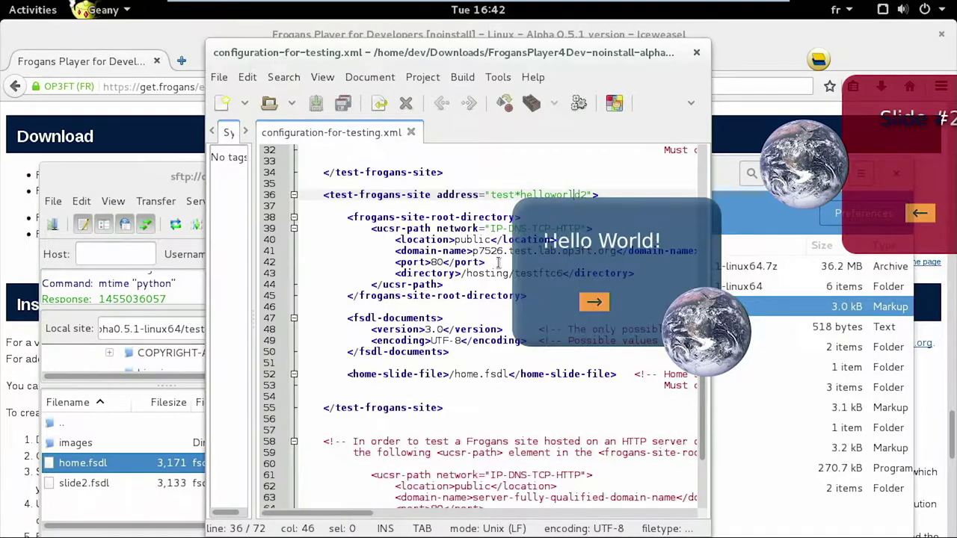
pyautogui.moveTo(436, 54); pyautogui.dragTo(275, 53)
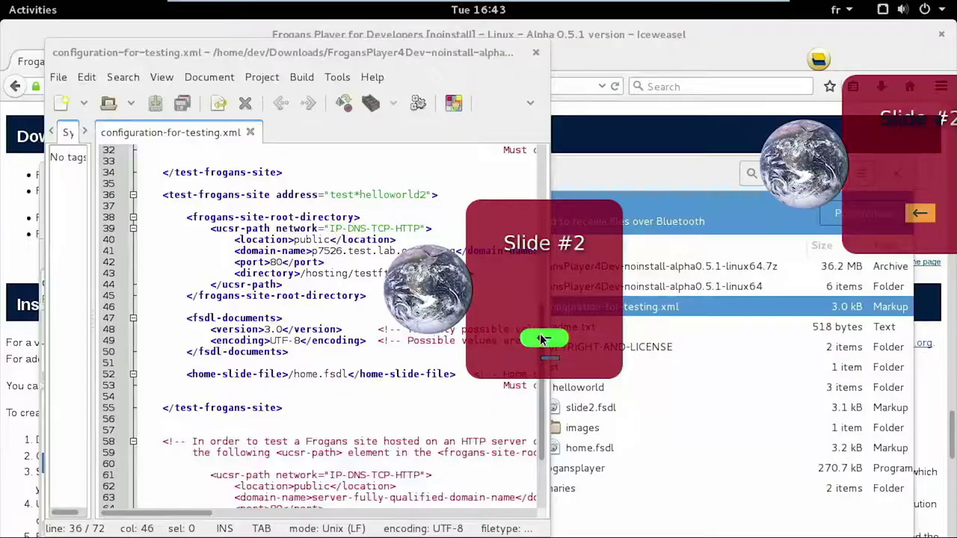
pyautogui.click(523, 338)
pyautogui.moveTo(485, 301); pyautogui.dragTo(715, 383)
pyautogui.moveTo(249, 217); pyautogui.dragTo(246, 217)
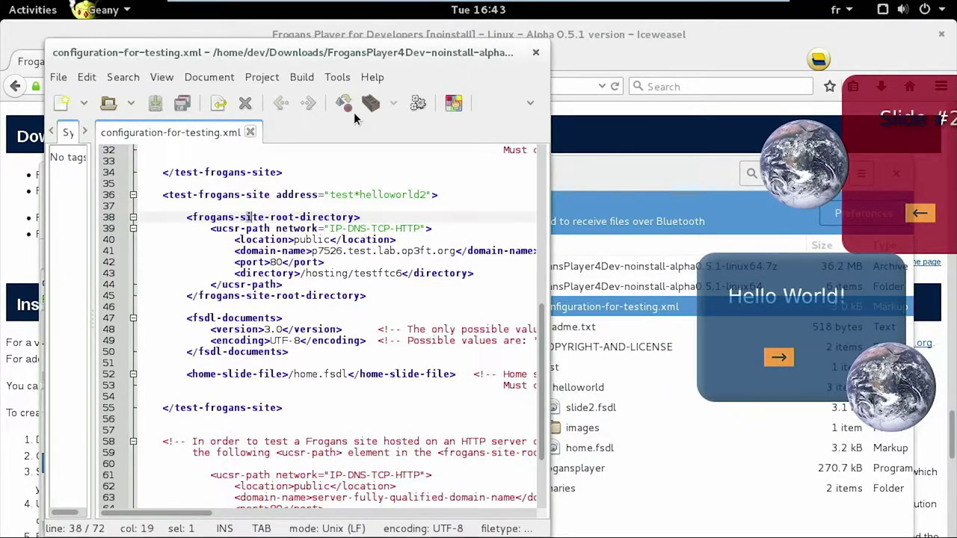
pyautogui.hotkey('ctrl', 'o')
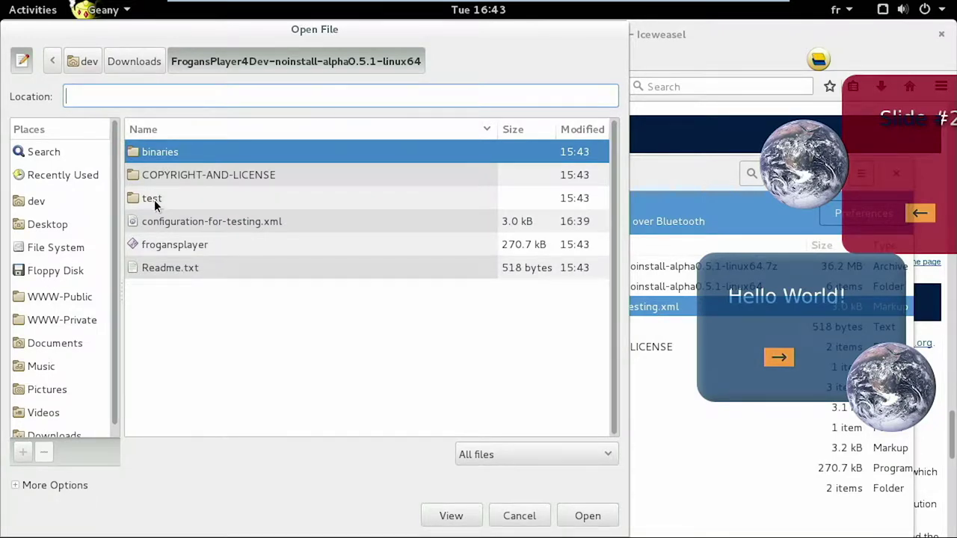
pyautogui.doubleClick(154, 202)
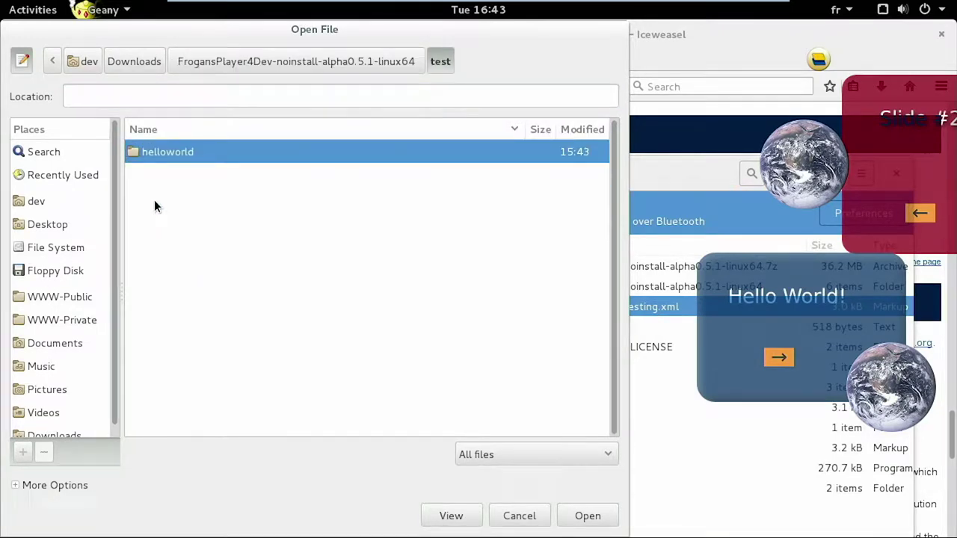
pyautogui.click(156, 68)
pyautogui.rightClick(190, 320)
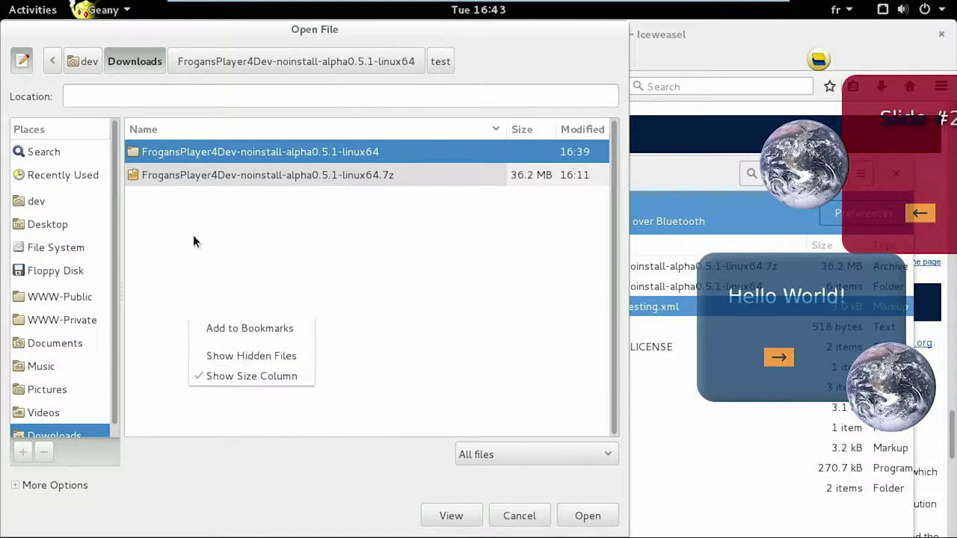
pyautogui.press('Escape')
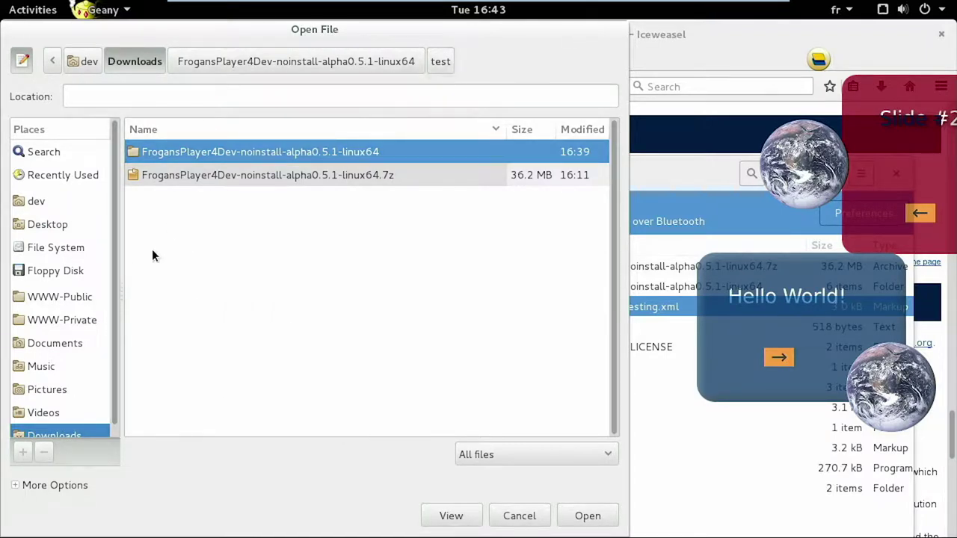
pyautogui.rightClick(285, 311)
pyautogui.press('Escape')
pyautogui.moveTo(522, 28); pyautogui.dragTo(614, 85)
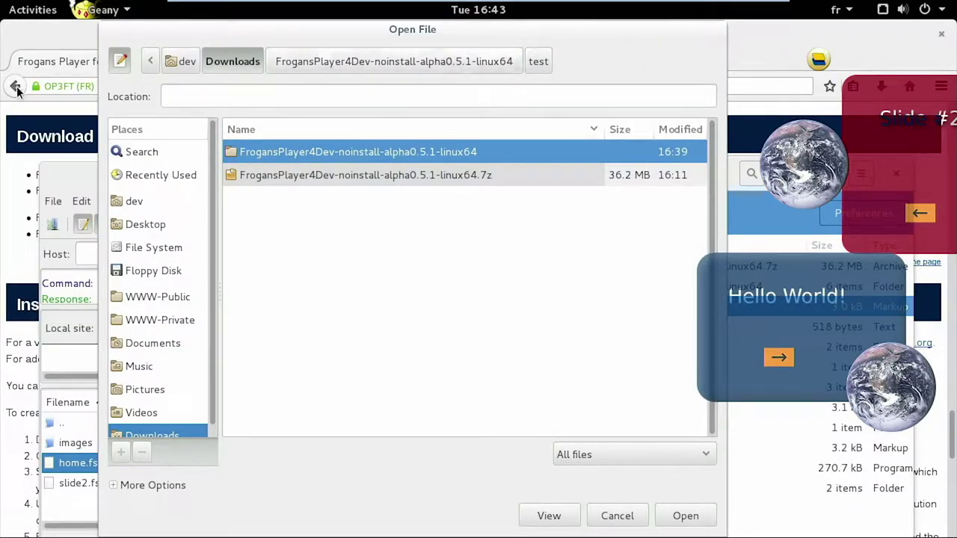
pyautogui.press('Escape')
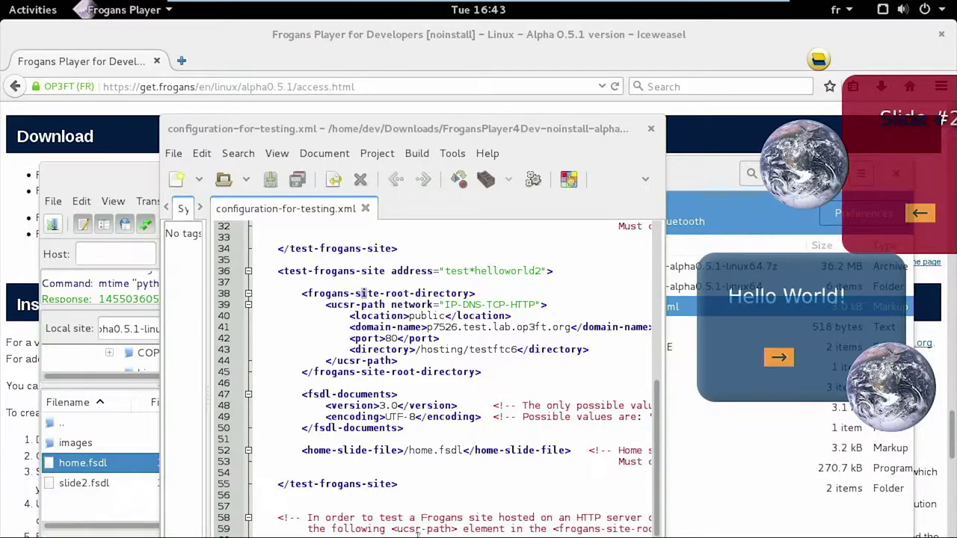
# - Switch to the Files window, move it clear of the site and create a folder named testftc6 in Downloads
pyautogui.click(22, 9)
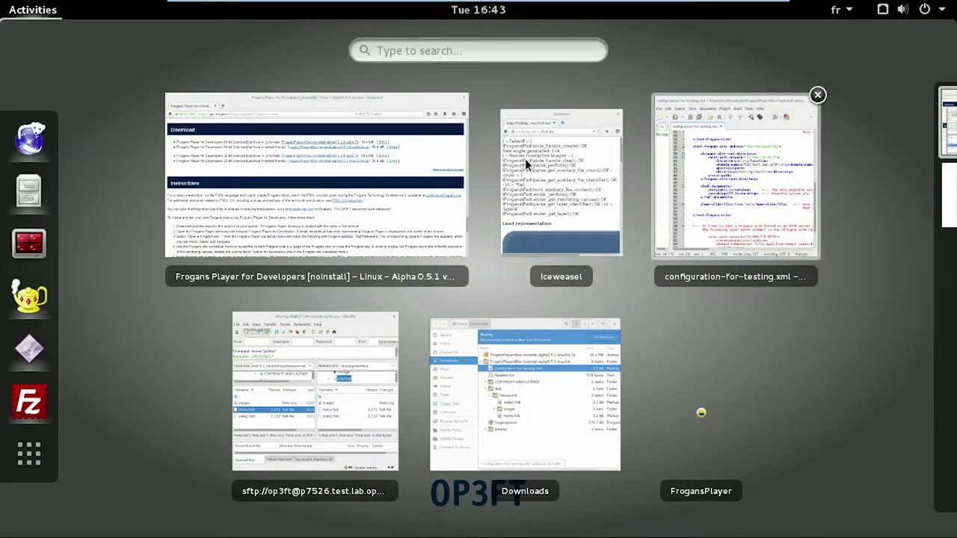
pyautogui.click(543, 423)
pyautogui.moveTo(557, 169); pyautogui.dragTo(202, 54)
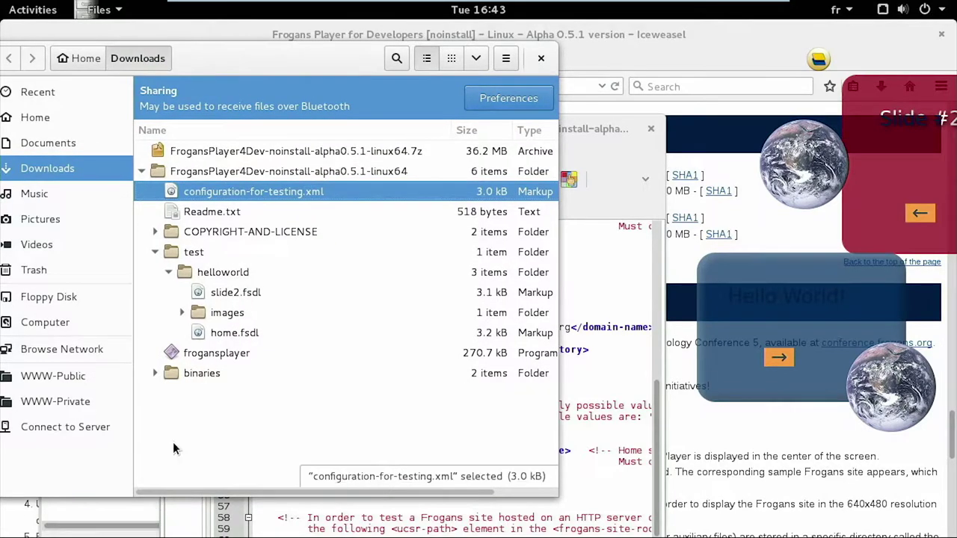
pyautogui.rightClick(174, 442)
pyautogui.click(239, 345)
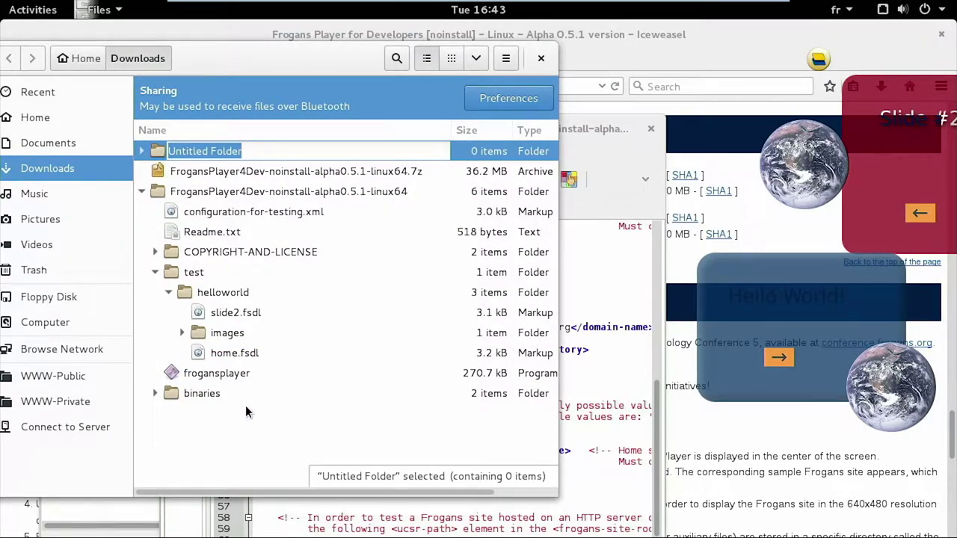
pyautogui.write('testftc6')
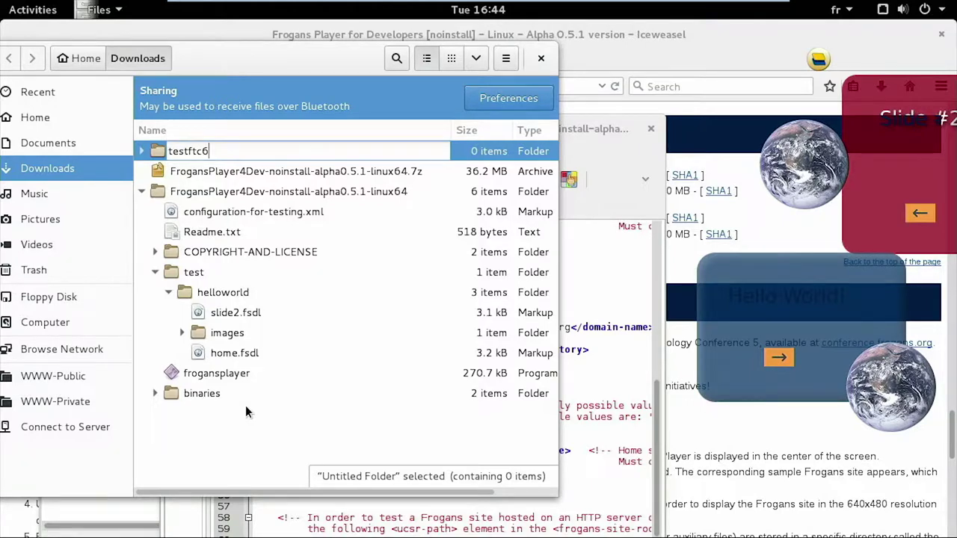
pyautogui.press('Return')
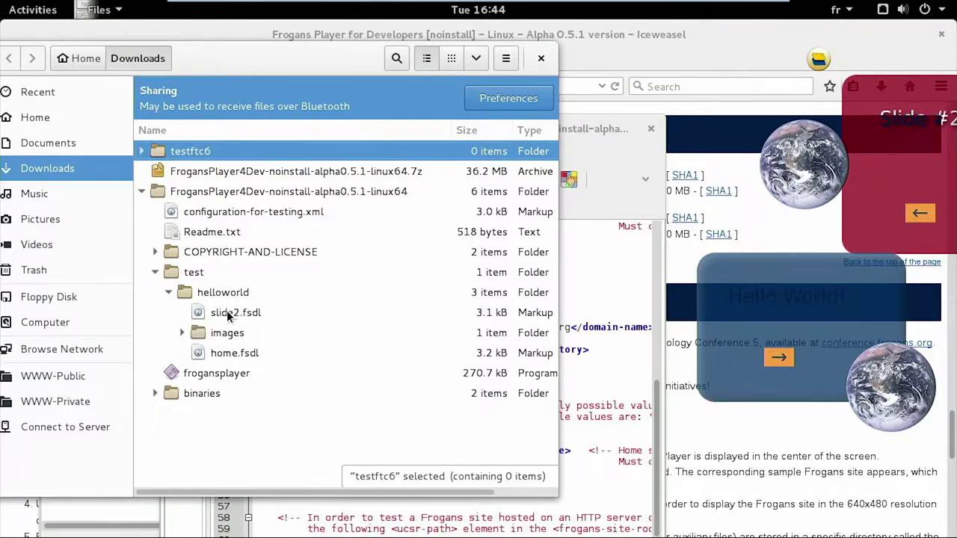
# - Copy slide2.fsdl, home.fsdl and the images folder from the helloworld folder into testftc6
pyautogui.click(226, 317)
pyautogui.keyDown('shift'); pyautogui.click(227, 352); pyautogui.keyUp('shift')
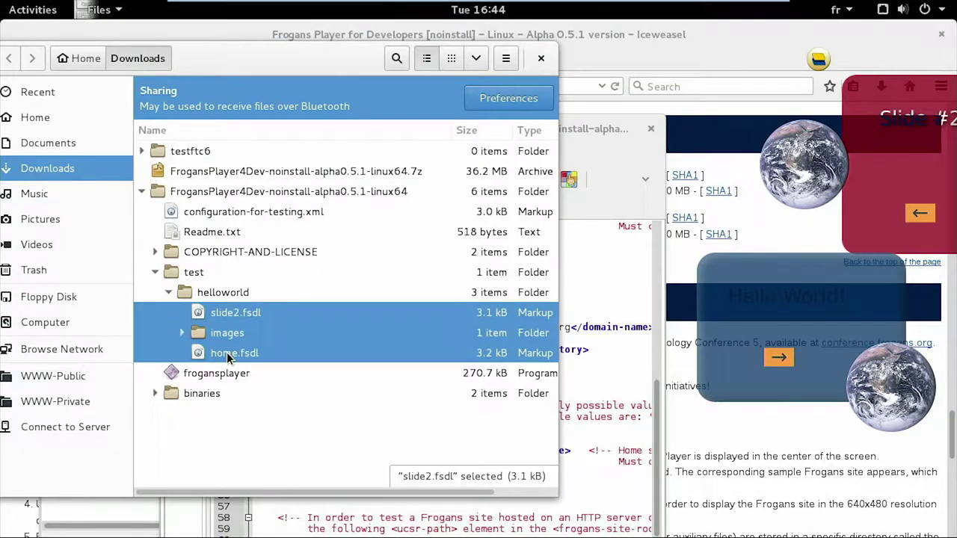
pyautogui.click(244, 316)
pyautogui.rightClick(245, 316)
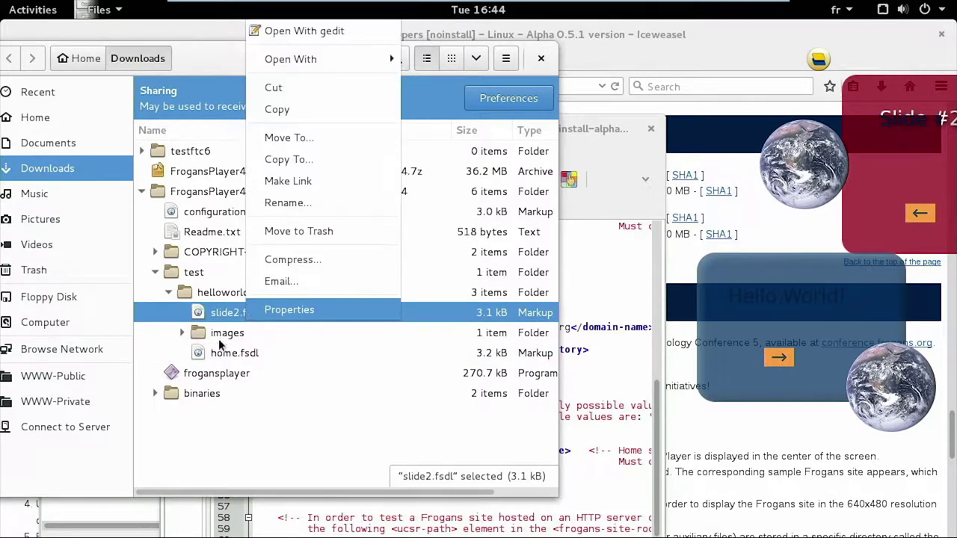
pyautogui.press('Escape')
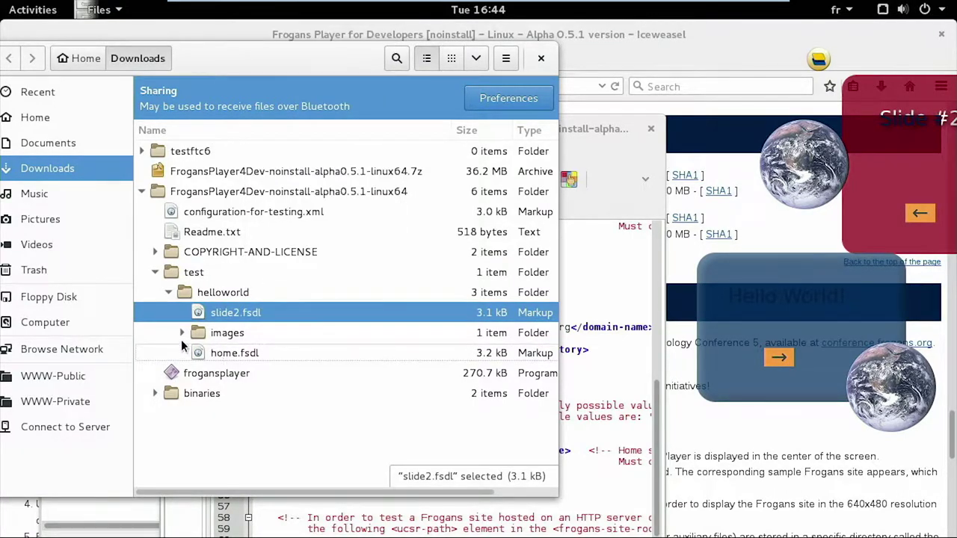
pyautogui.keyDown('shift'); pyautogui.click(228, 352); pyautogui.keyUp('shift')
pyautogui.rightClick(252, 314)
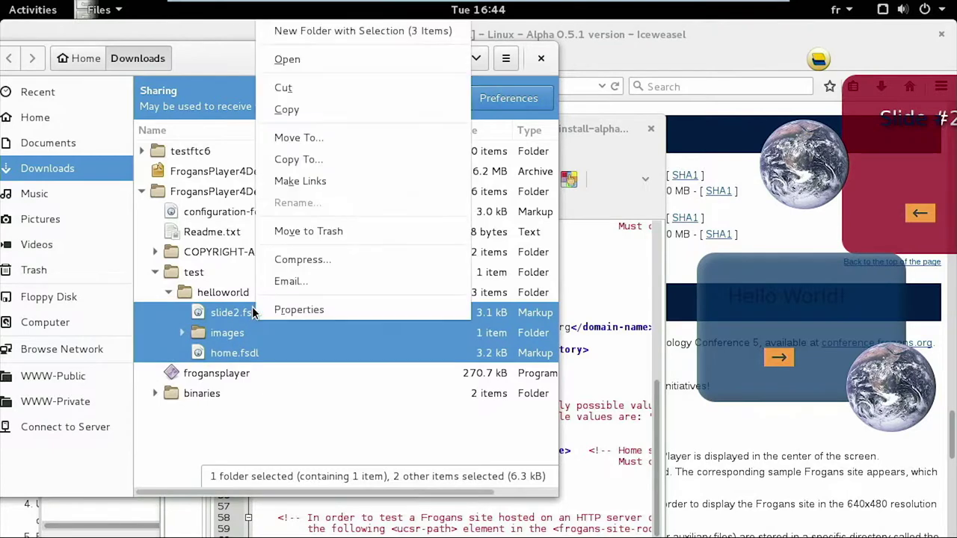
pyautogui.click(297, 111)
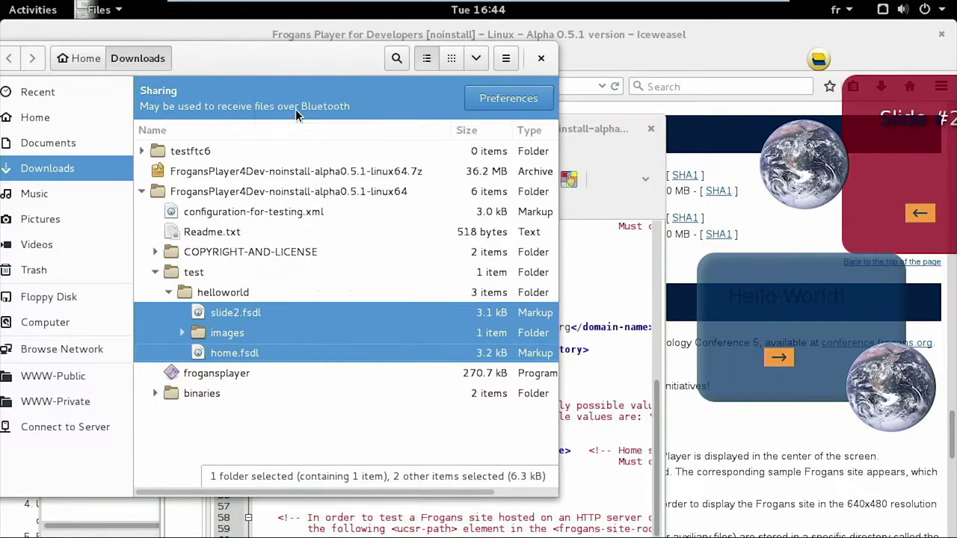
pyautogui.rightClick(172, 153)
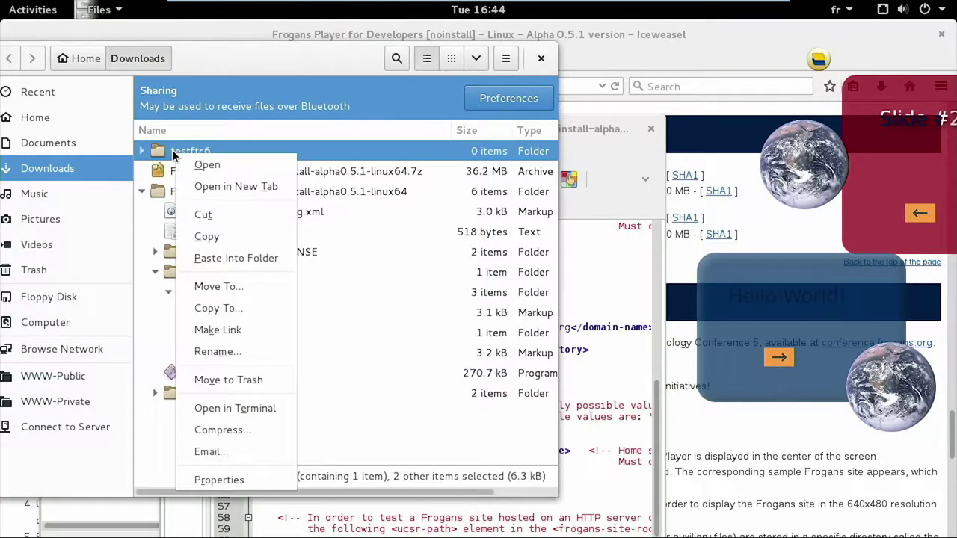
pyautogui.click(225, 259)
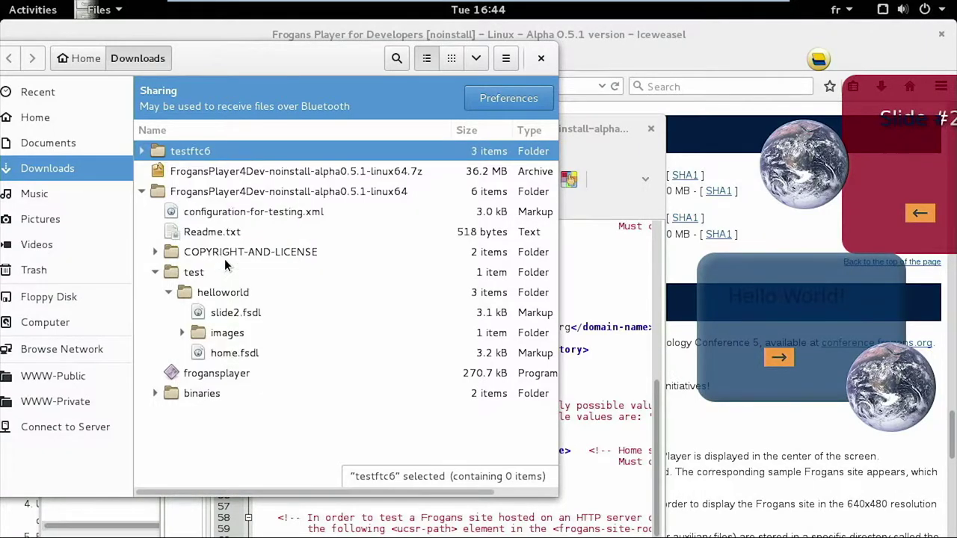
# - Expand the testftc6 folder, open its home.fsdl in Geany and place the editor window so the Frogans sites stay in view
pyautogui.click(142, 151)
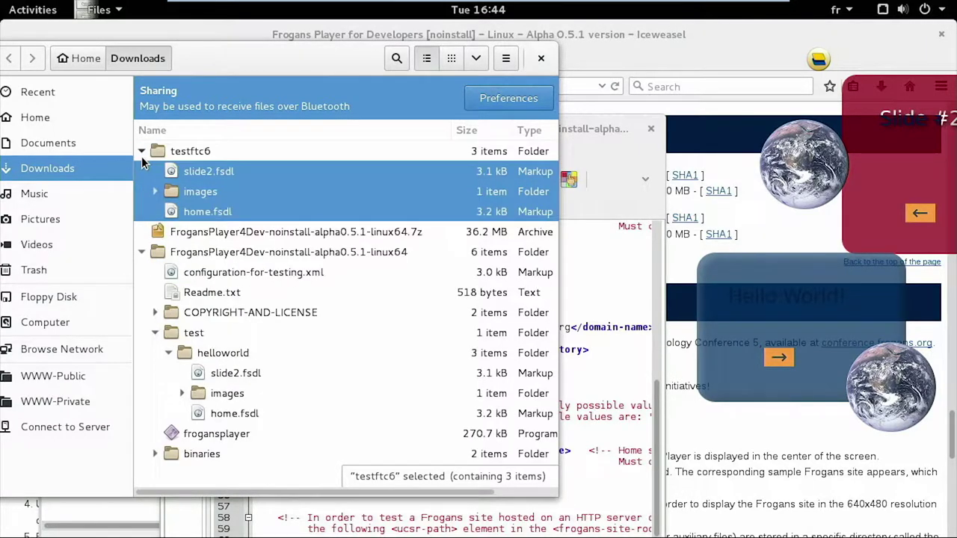
pyautogui.click(218, 213)
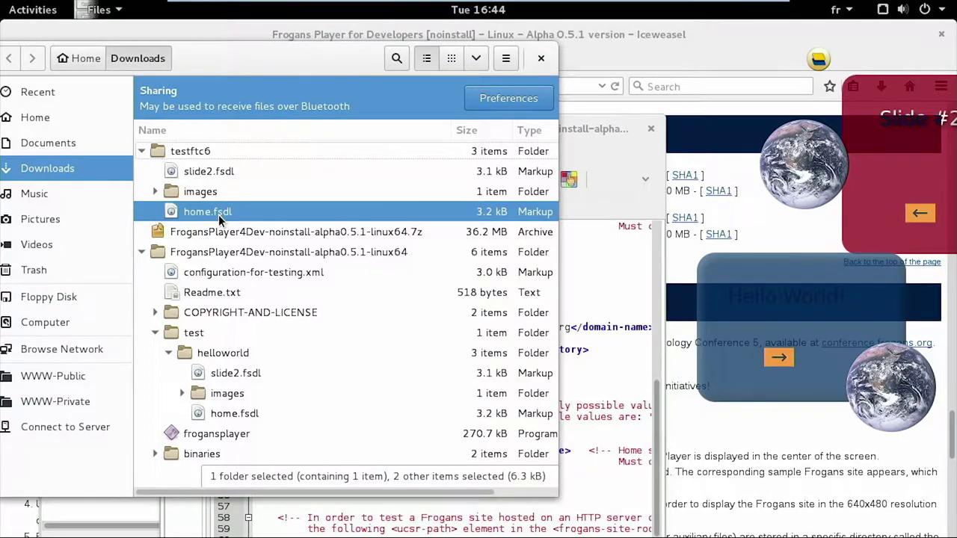
pyautogui.click(218, 214)
pyautogui.moveTo(218, 214); pyautogui.dragTo(601, 267)
pyautogui.moveTo(584, 128); pyautogui.dragTo(485, 15)
pyautogui.doubleClick(562, 39)
pyautogui.moveTo(569, 106); pyautogui.dragTo(695, 82)
pyautogui.moveTo(606, 34); pyautogui.dragTo(540, 34)
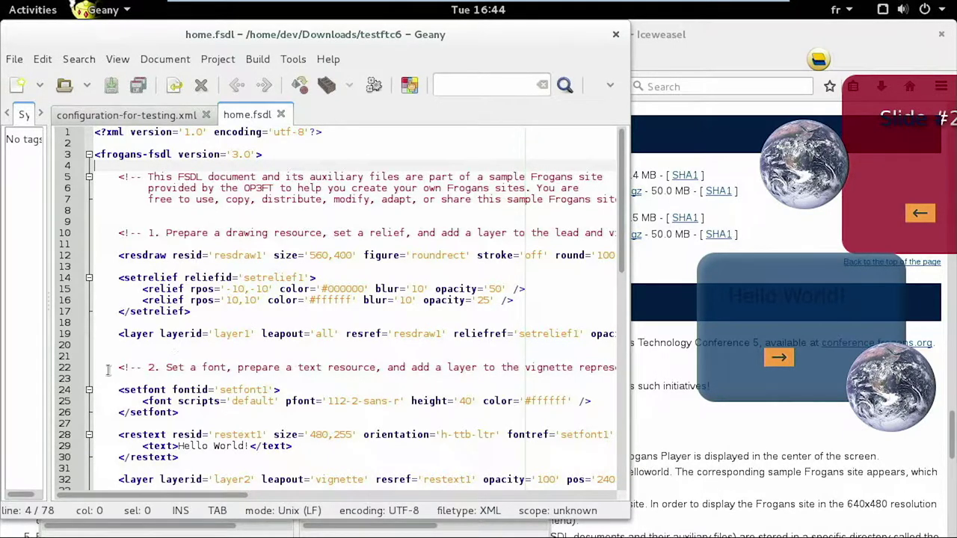
# - Highlight the layer1 line in home.fsdl and bring the Hello World site over beside the code for comparison
pyautogui.click(92, 331)
pyautogui.moveTo(91, 332); pyautogui.dragTo(93, 323)
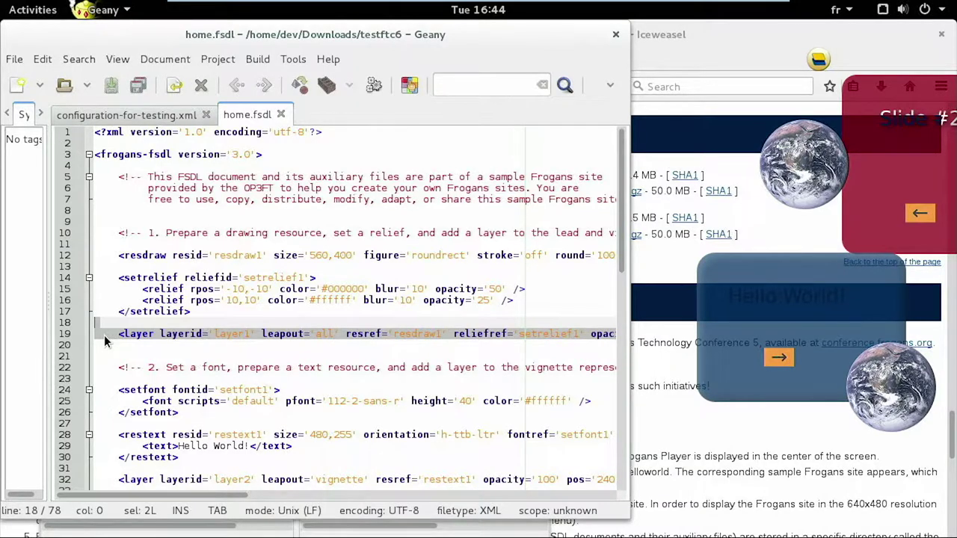
pyautogui.moveTo(743, 402); pyautogui.dragTo(535, 185)
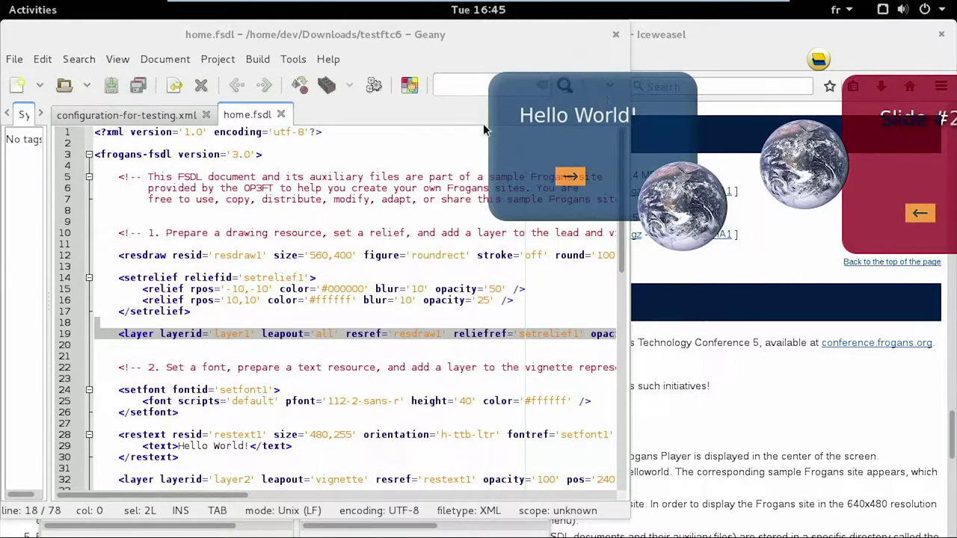
# - Highlight the vignette and lead leapout values of layer2 and layer3, and switch the Hello World site to its vignette and back
pyautogui.scroll(-3, 369, 381)
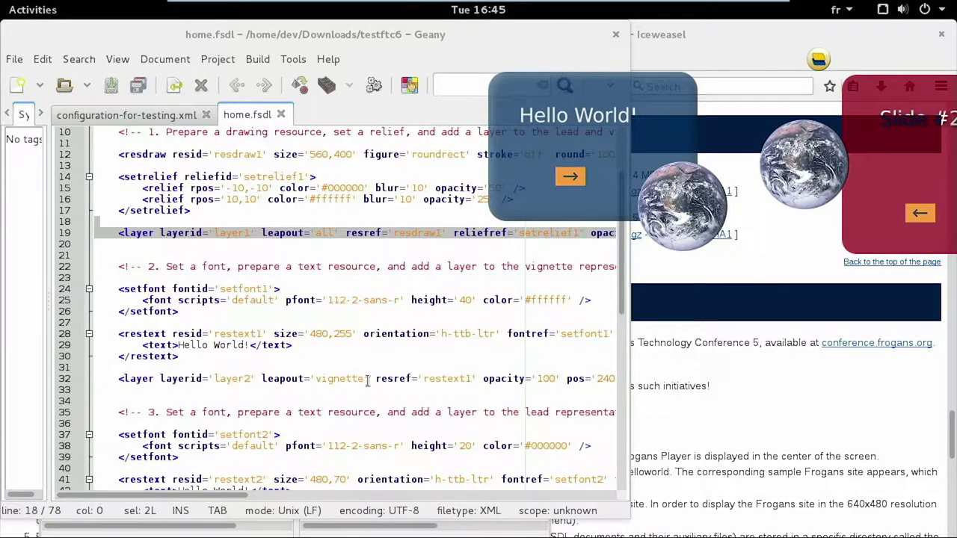
pyautogui.scroll(-1, 266, 331)
pyautogui.scroll(-2, 343, 335)
pyautogui.click(343, 335)
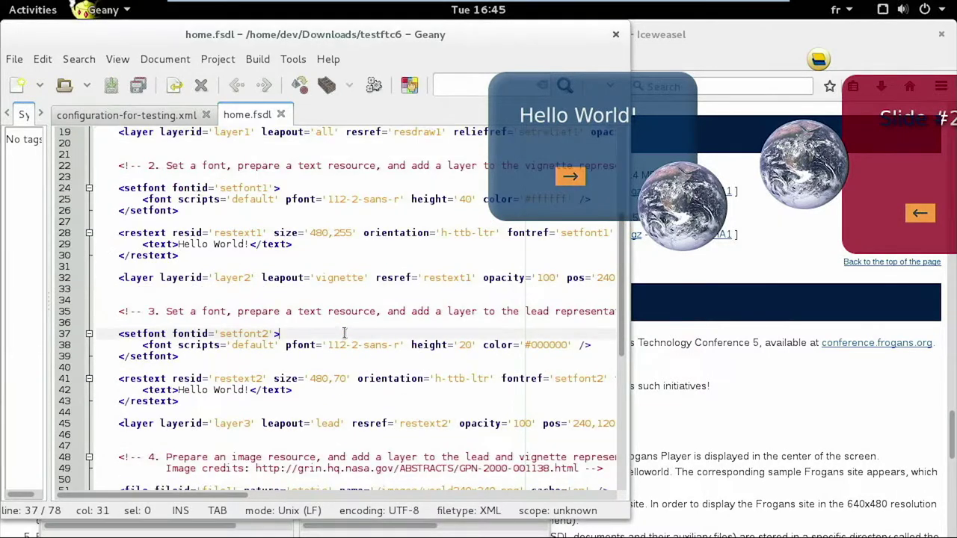
pyautogui.click(335, 278)
pyautogui.doubleClick(338, 278)
pyautogui.doubleClick(327, 423)
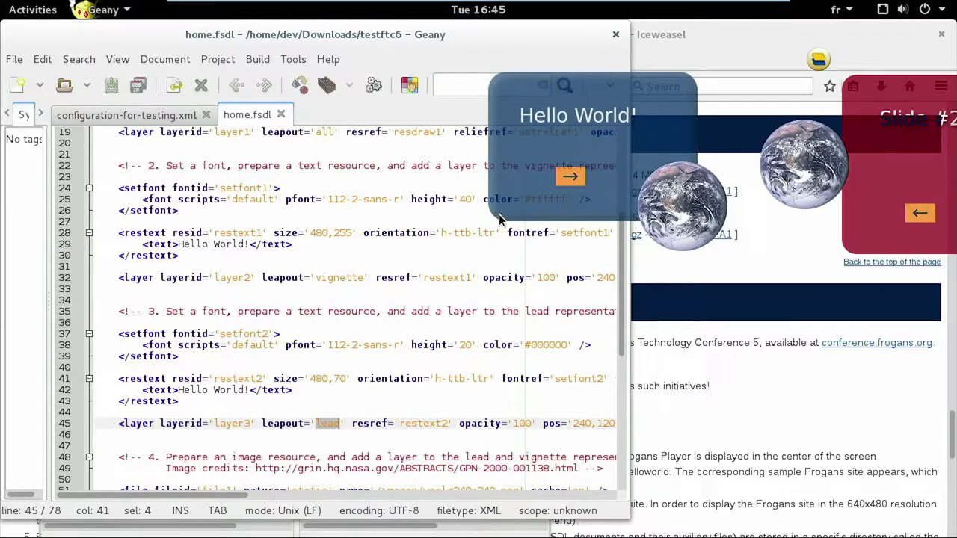
pyautogui.moveTo(497, 218); pyautogui.dragTo(553, 179)
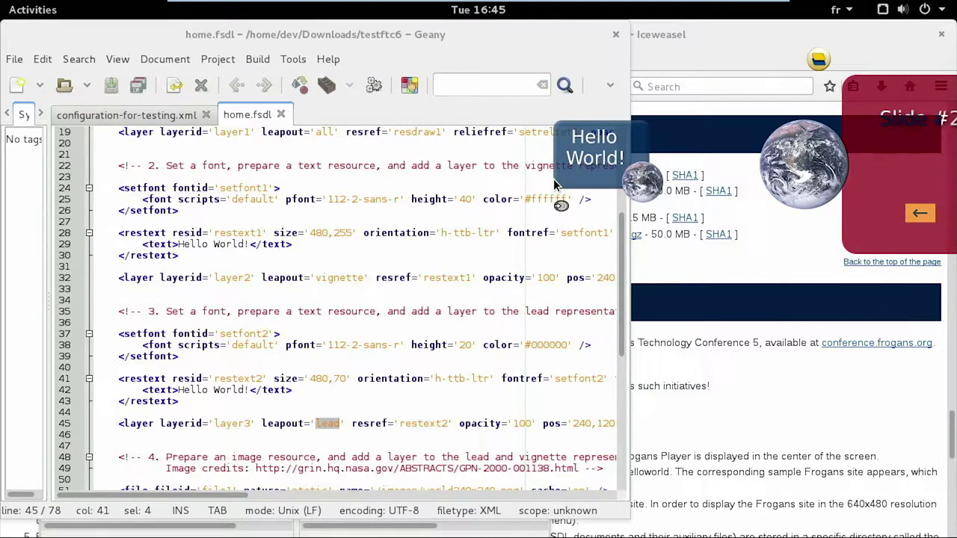
pyautogui.click(553, 178)
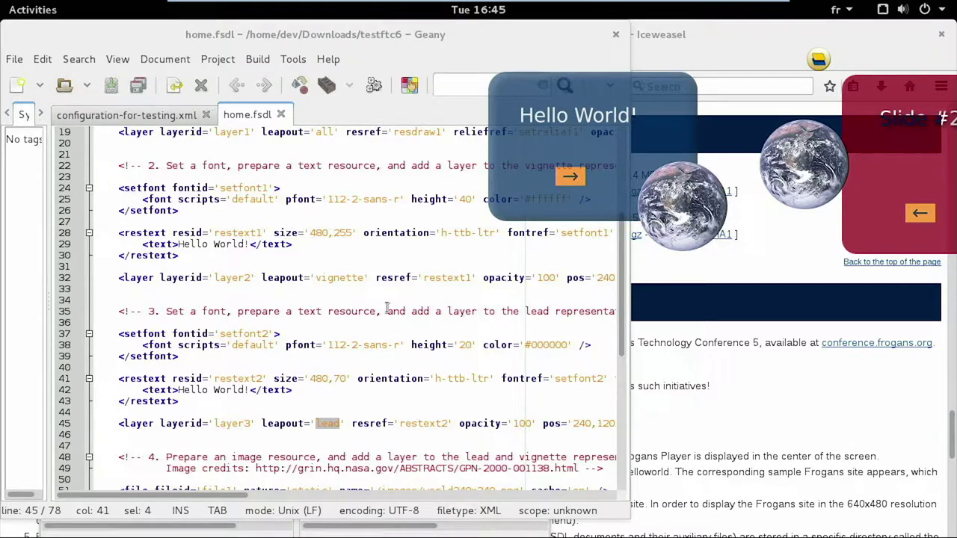
# - Examine the image resource and button sections in the last part of home.fsdl
pyautogui.scroll(-9, 257, 329)
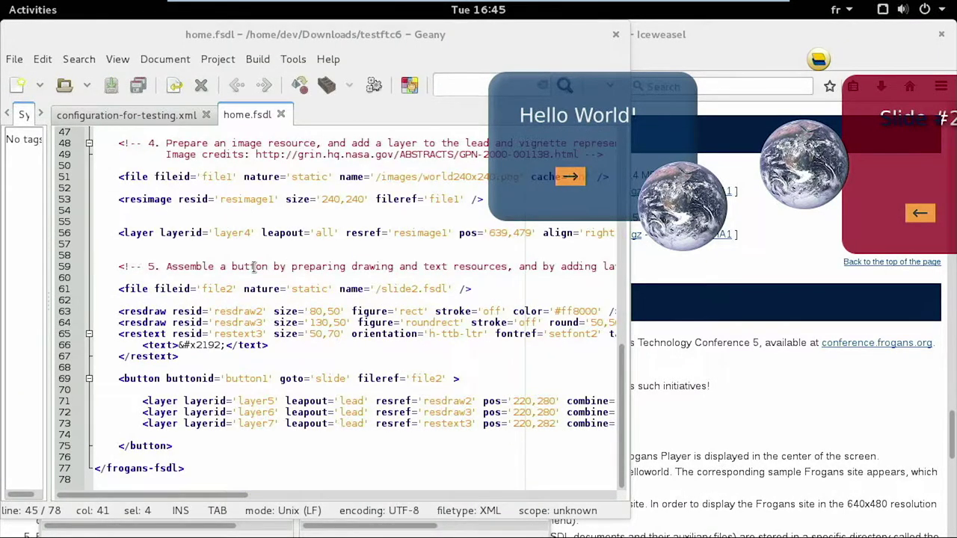
pyautogui.scroll(3, 254, 266)
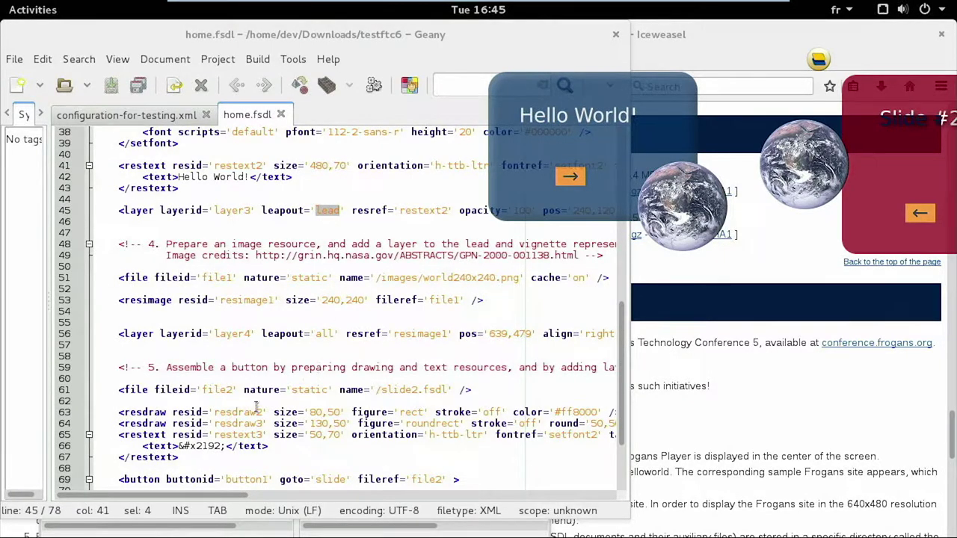
pyautogui.scroll(-3, 257, 411)
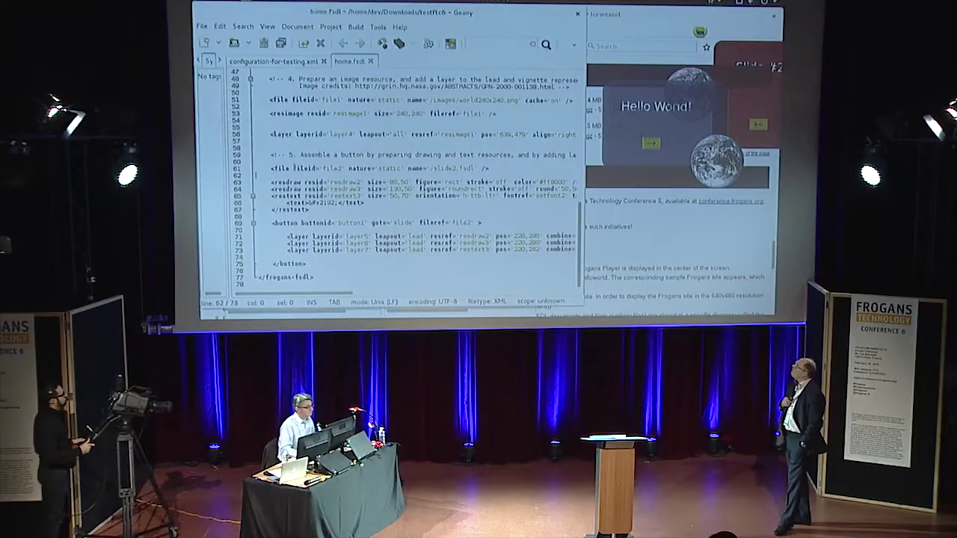
# - Replace "Hello World" with "Salut " in the restext2 text of home.fsdl, keeping the exclamation mark, and save the file
pyautogui.scroll(7, 284, 168)
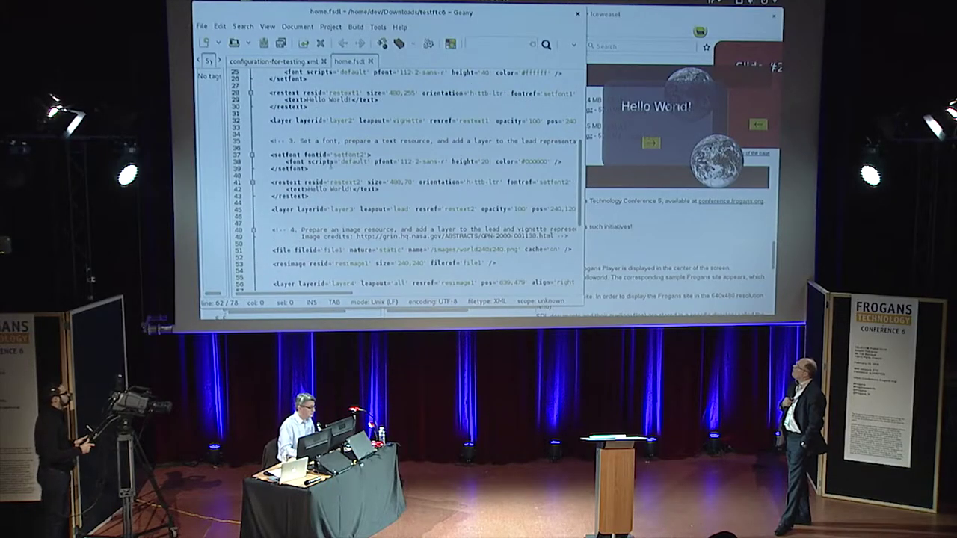
pyautogui.scroll(3, 330, 165)
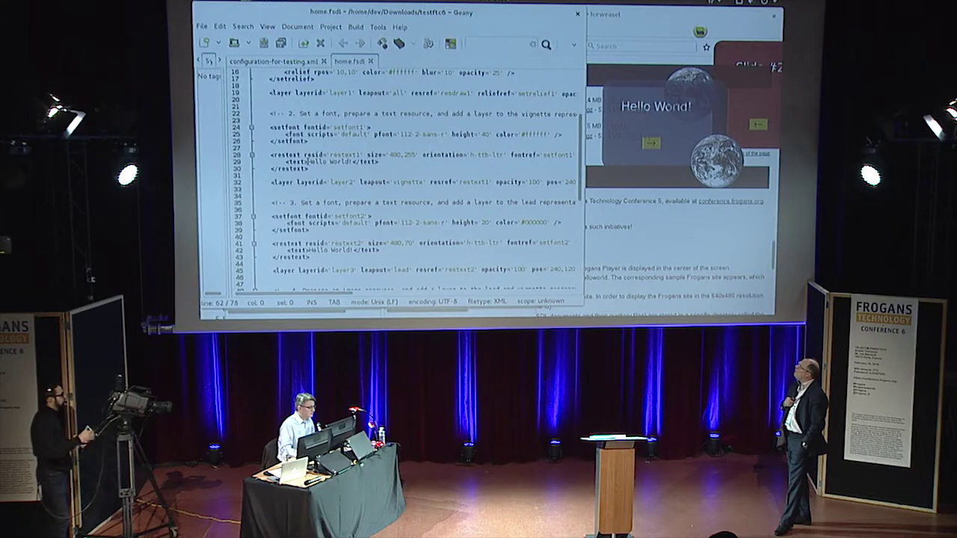
pyautogui.scroll(2, 308, 161)
pyautogui.moveTo(256, 168); pyautogui.dragTo(350, 202)
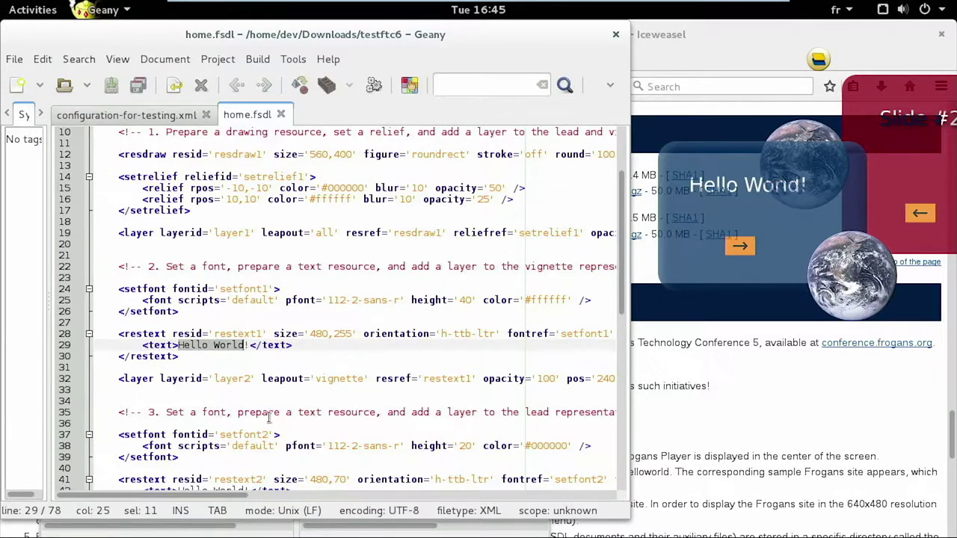
pyautogui.scroll(-5, 254, 417)
pyautogui.moveTo(179, 322); pyautogui.dragTo(247, 323)
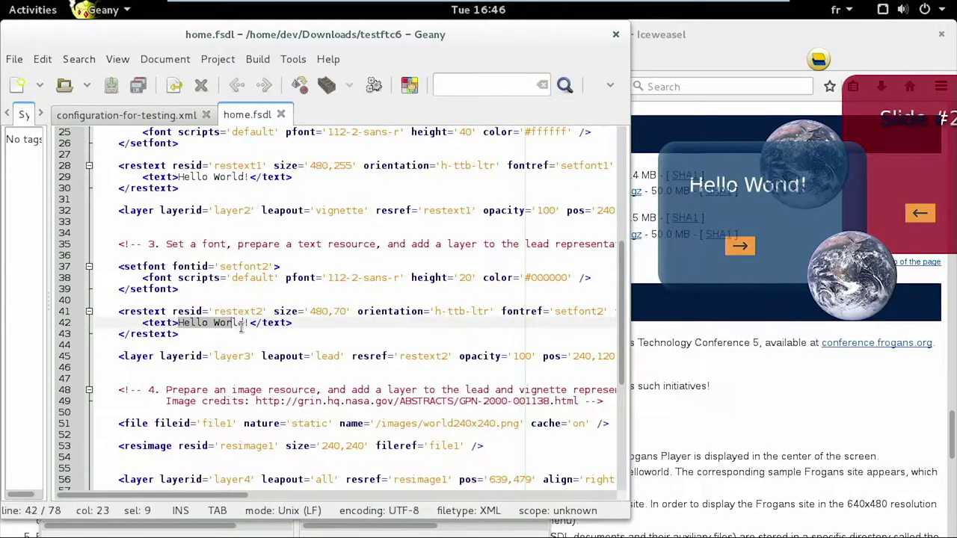
pyautogui.write('Salut')
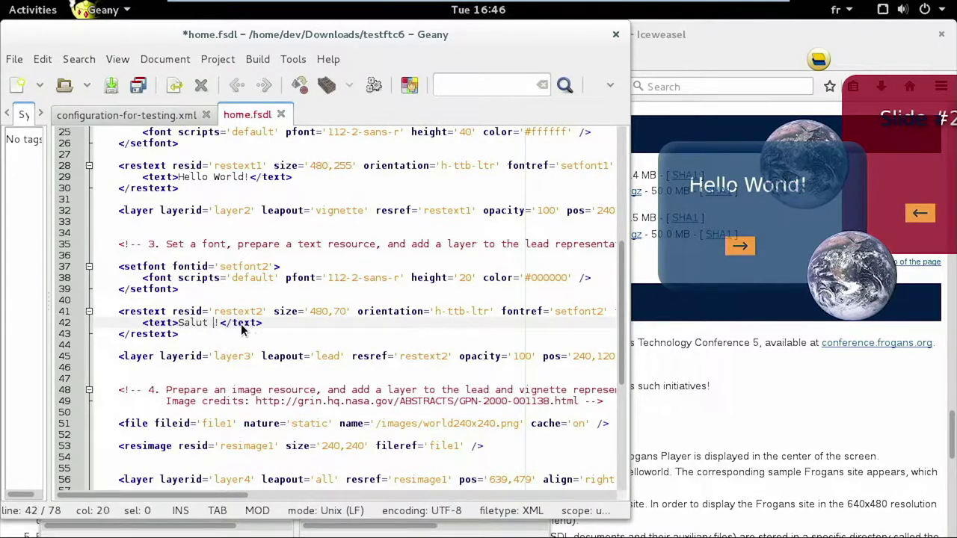
pyautogui.hotkey('ctrl', 's')
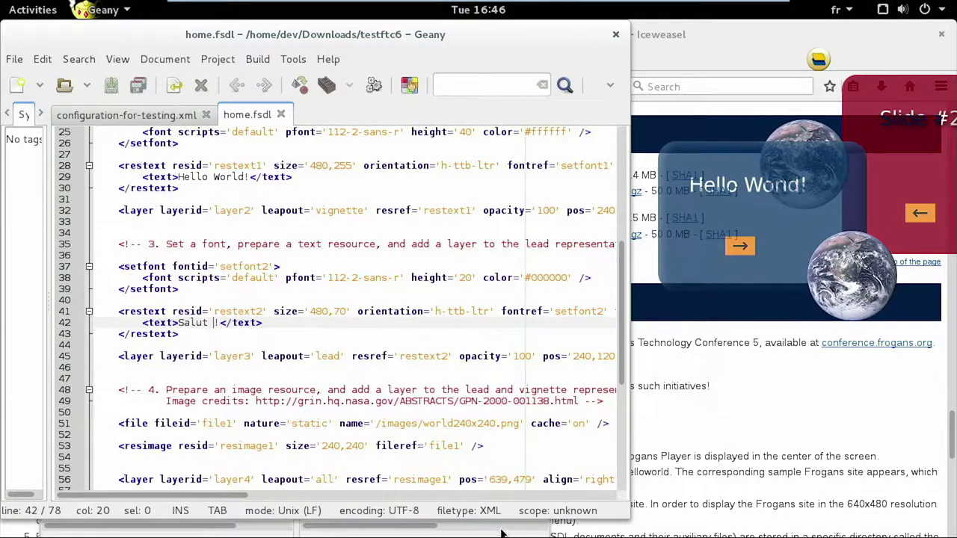
# - Switch to FileZilla, maximize its window, enlarge the local directory tree and open the local Downloads folder
pyautogui.click(25, 12)
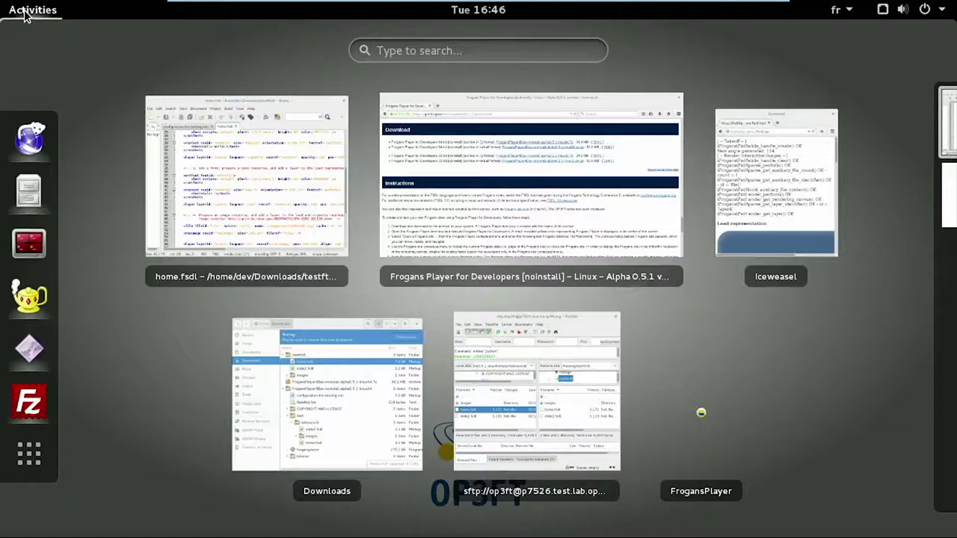
pyautogui.click(503, 391)
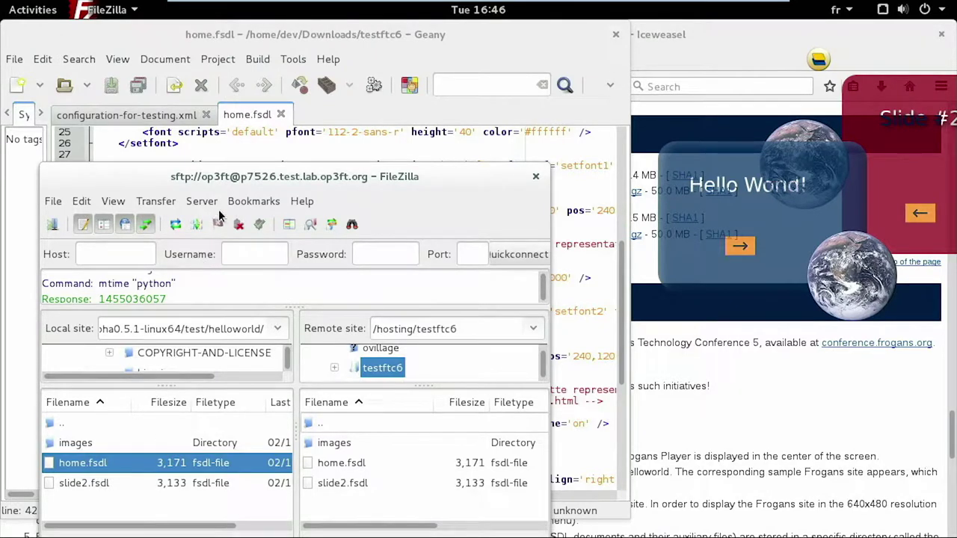
pyautogui.doubleClick(229, 175)
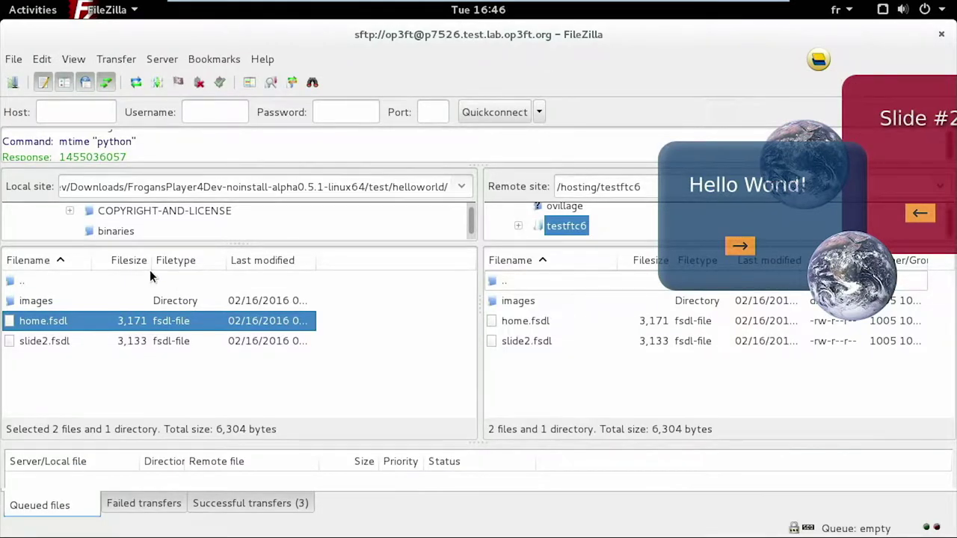
pyautogui.moveTo(236, 244); pyautogui.dragTo(250, 304)
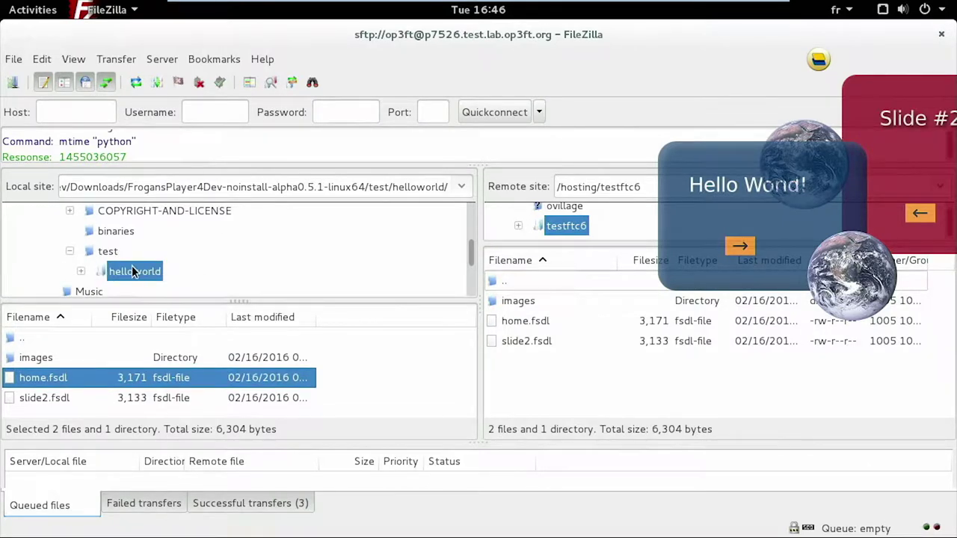
pyautogui.scroll(2, 126, 263)
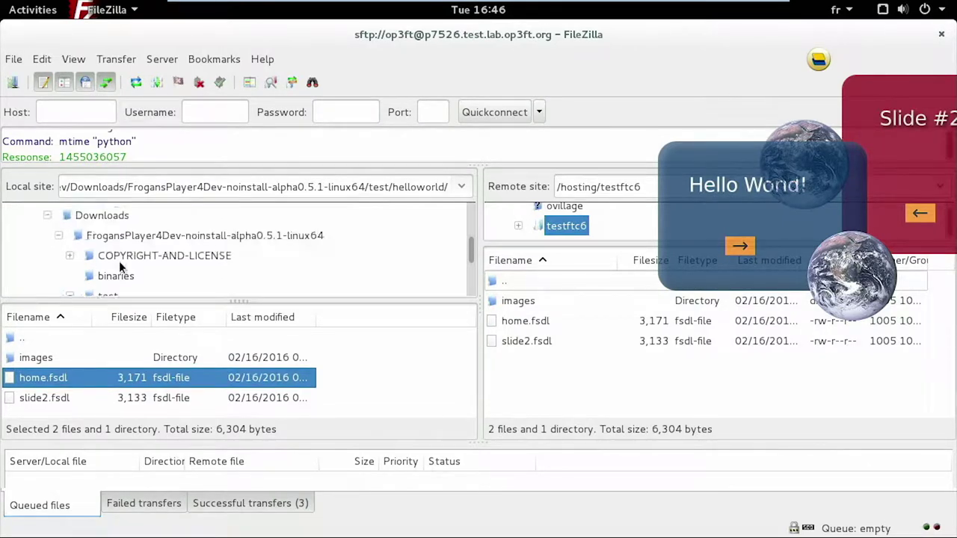
pyautogui.click(98, 213)
pyautogui.scroll(-3, 123, 228)
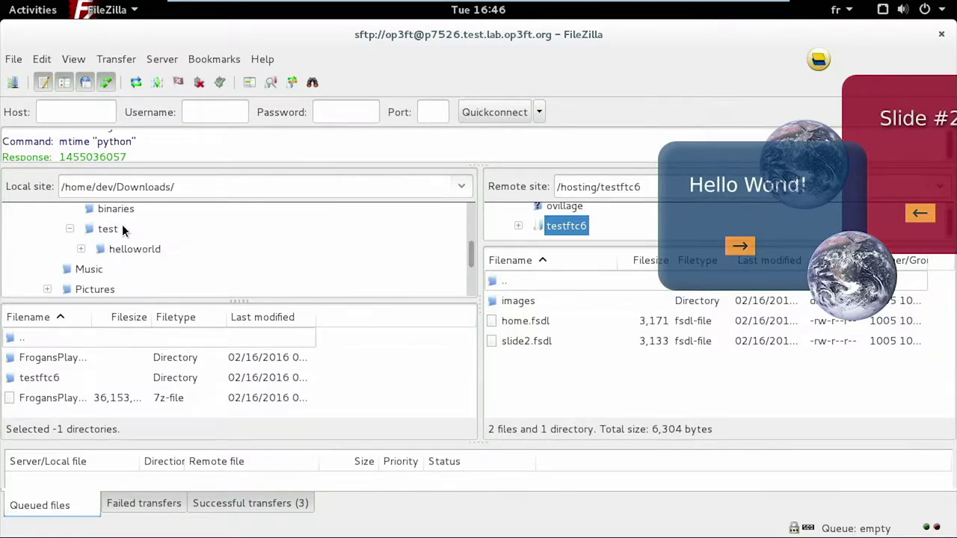
pyautogui.scroll(2, 123, 222)
pyautogui.doubleClick(121, 215)
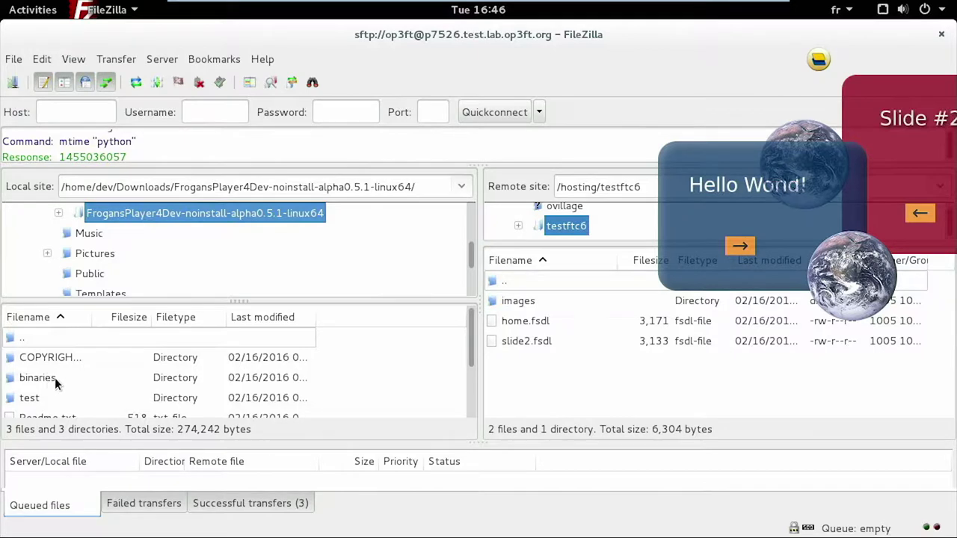
pyautogui.scroll(-2, 55, 377)
pyautogui.scroll(2, 103, 362)
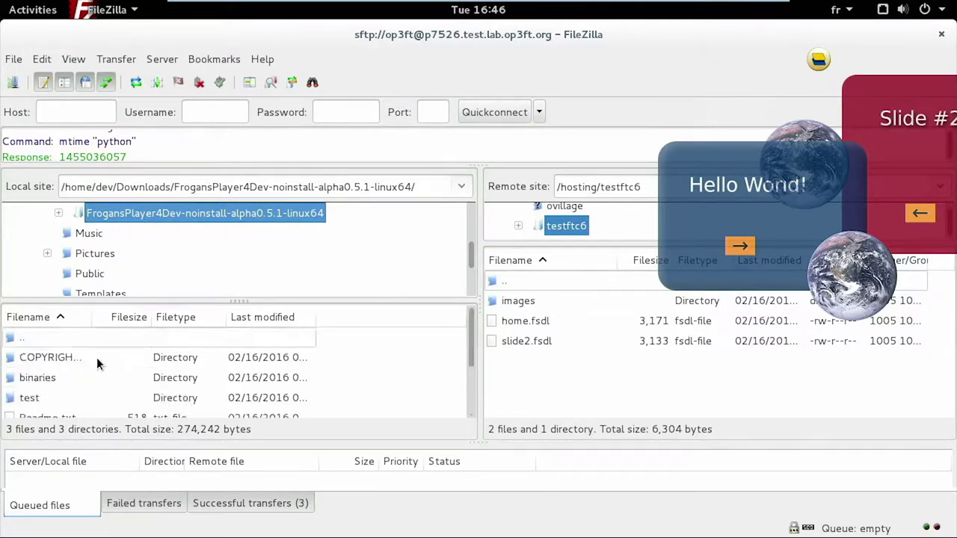
pyautogui.click(26, 398)
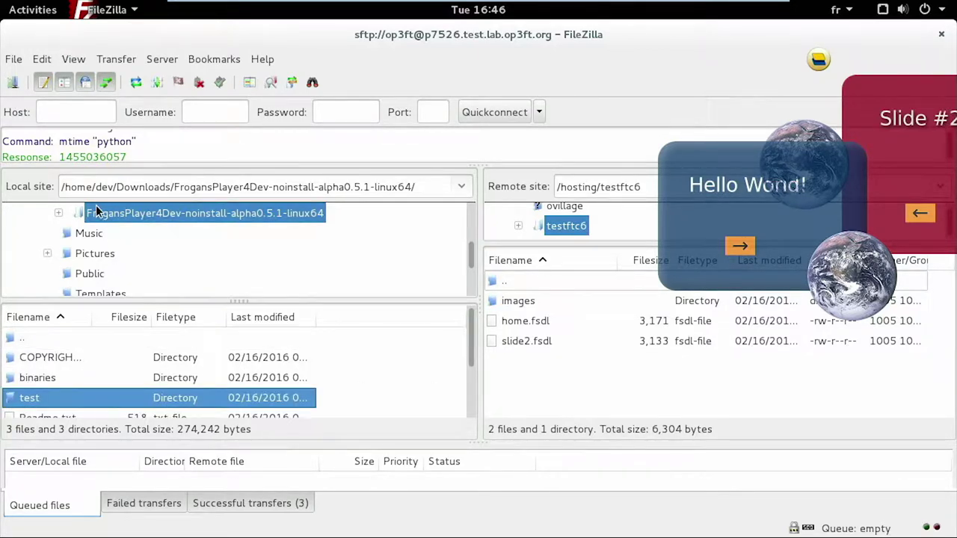
# - Return the local site to /home/dev/Downloads/ and open its testftc6 folder
pyautogui.moveTo(179, 186); pyautogui.dragTo(453, 190)
pyautogui.press('BackSpace')
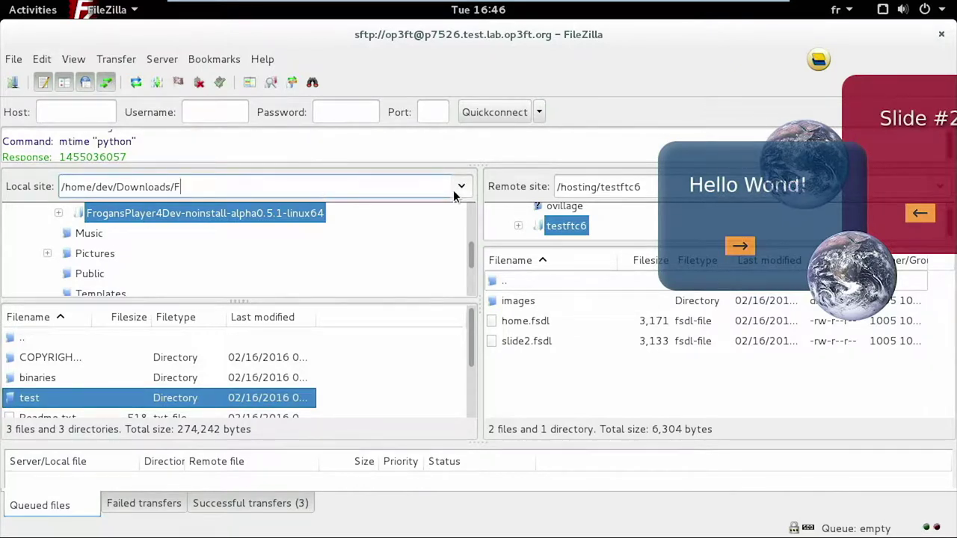
pyautogui.press('BackSpace')
pyautogui.press('Return')
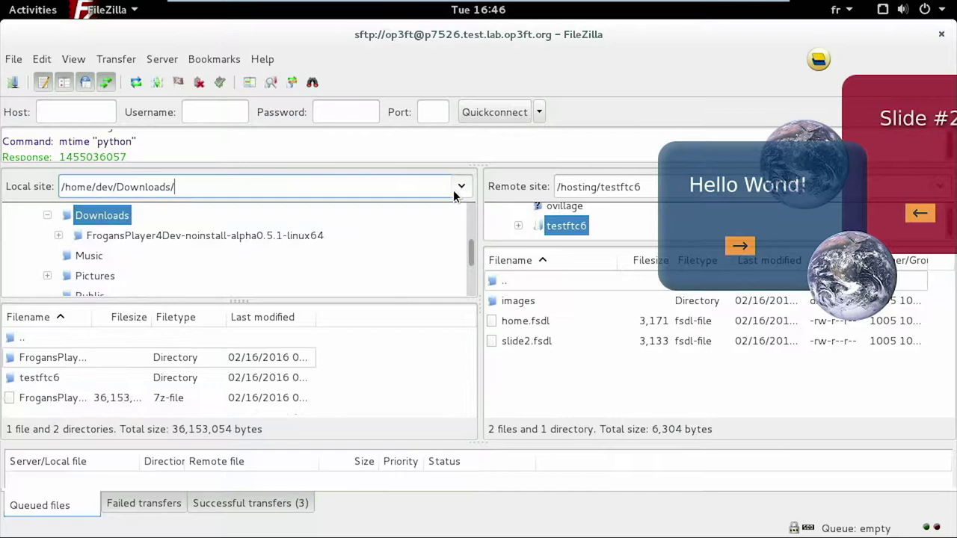
pyautogui.click(94, 219)
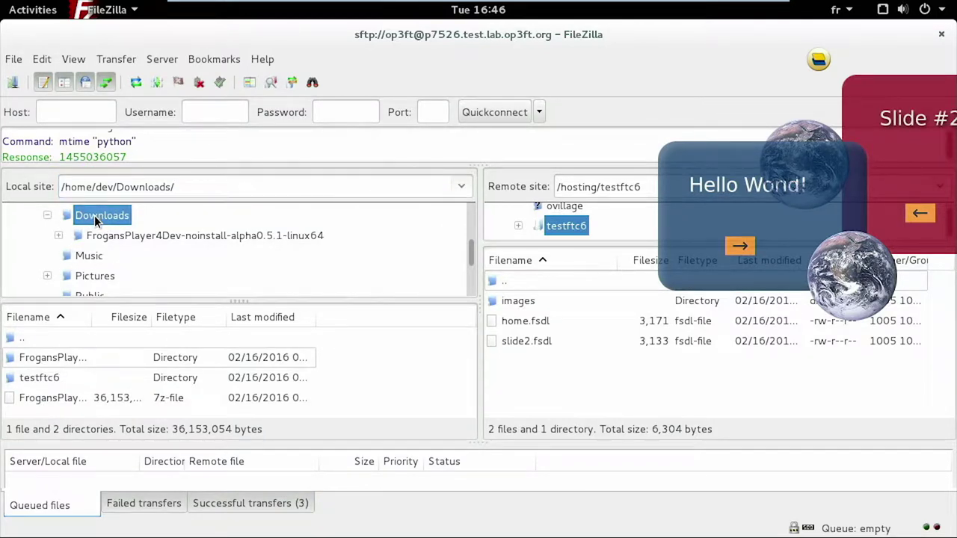
pyautogui.click(105, 256)
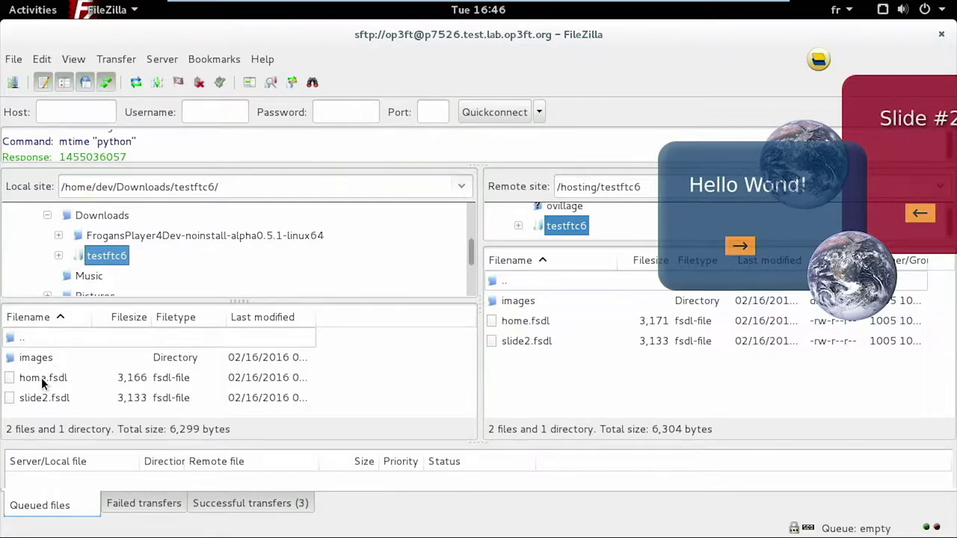
# - Widen the local Last modified column and upload home.fsdl to the remote testftc6 folder, overwriting the existing file
pyautogui.moveTo(315, 317); pyautogui.dragTo(376, 315)
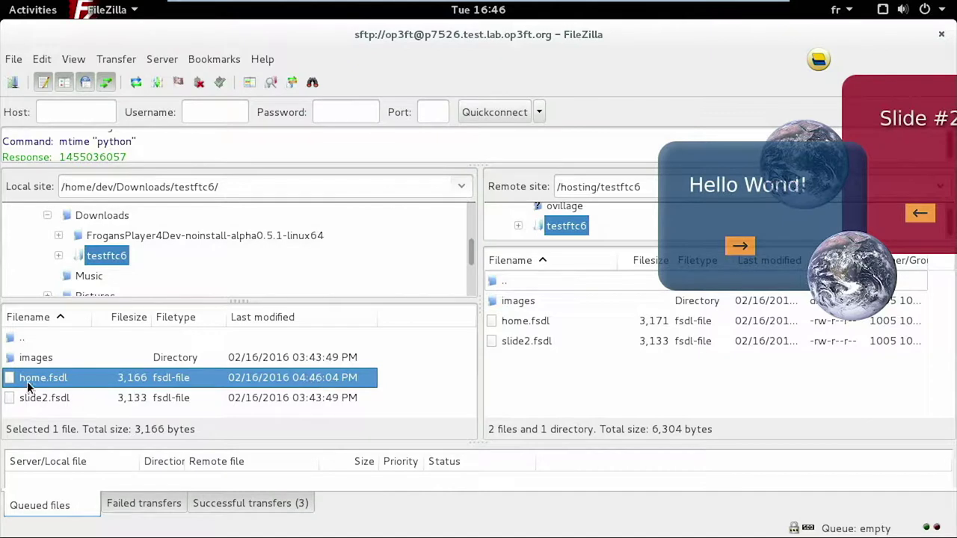
pyautogui.moveTo(36, 378); pyautogui.dragTo(541, 376)
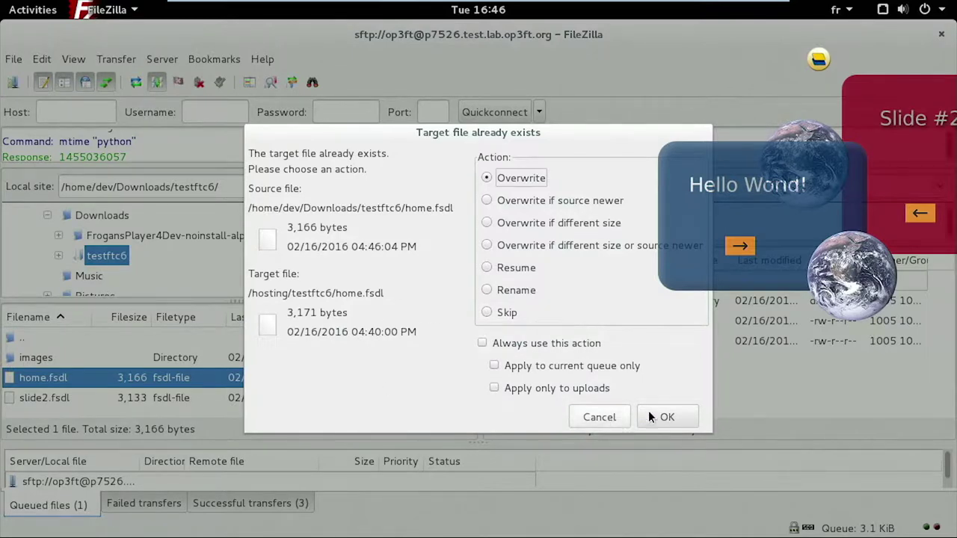
pyautogui.click(658, 416)
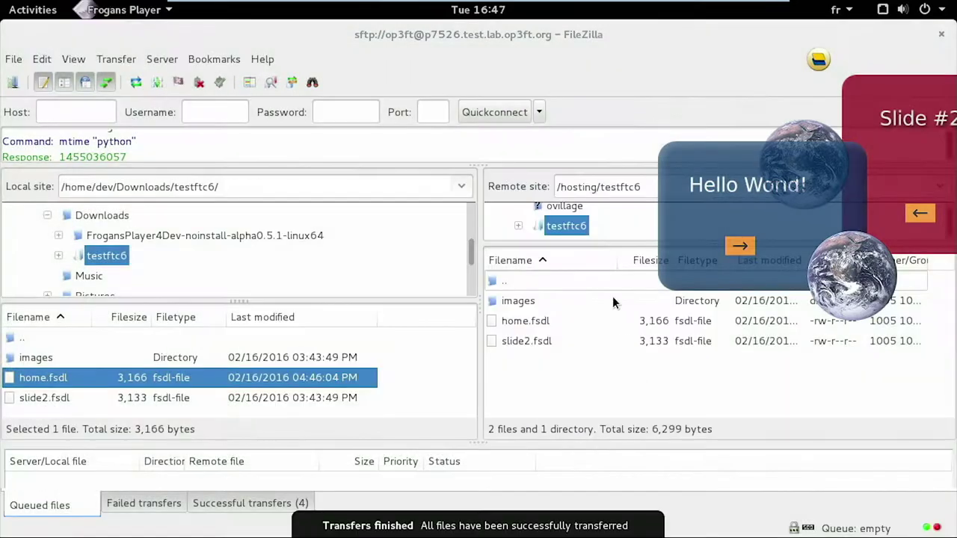
# - Reload the Hello World site in Frogans Player and move its slide up, clear of the remote file list
pyautogui.click(740, 246)
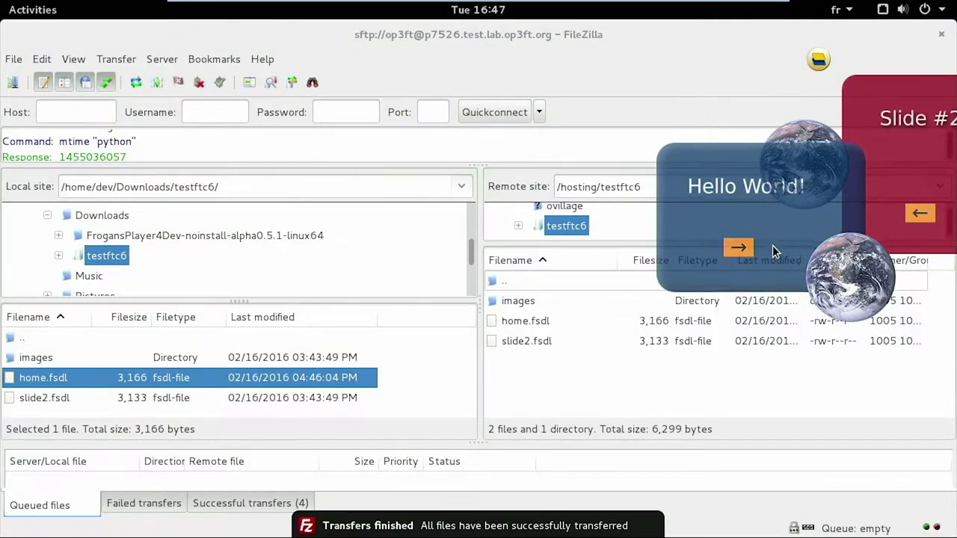
pyautogui.moveTo(698, 281); pyautogui.dragTo(697, 238)
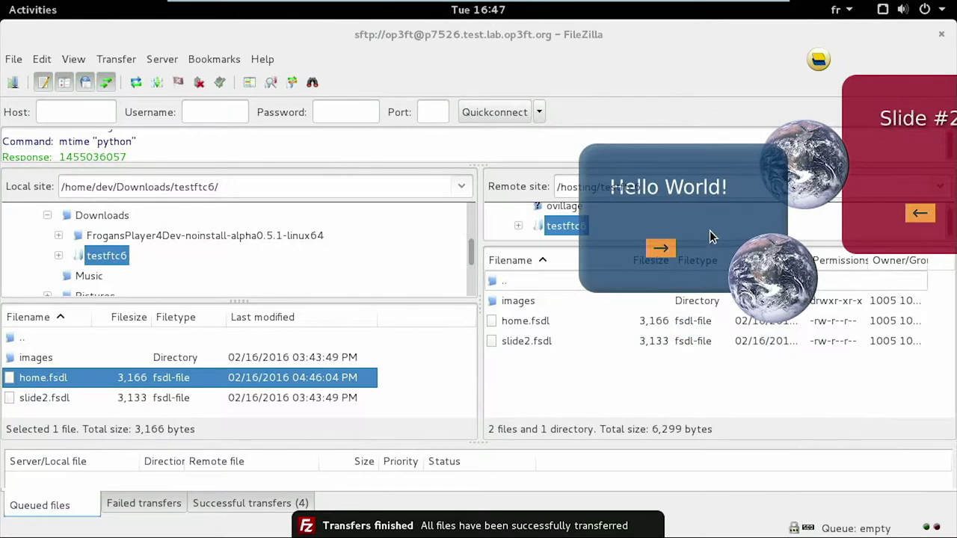
pyautogui.rightClick(710, 231)
pyautogui.click(679, 213)
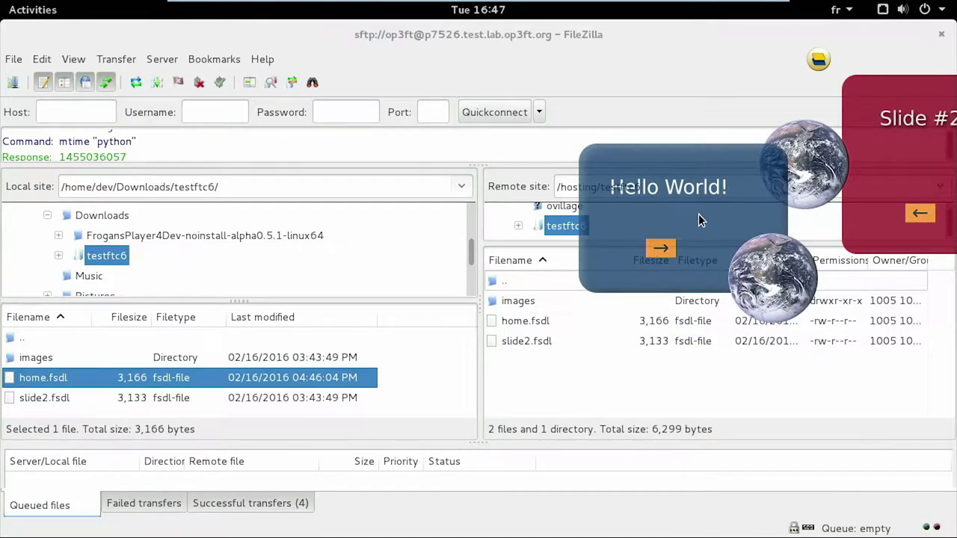
pyautogui.rightClick(703, 218)
pyautogui.click(720, 320)
pyautogui.moveTo(713, 228); pyautogui.dragTo(677, 120)
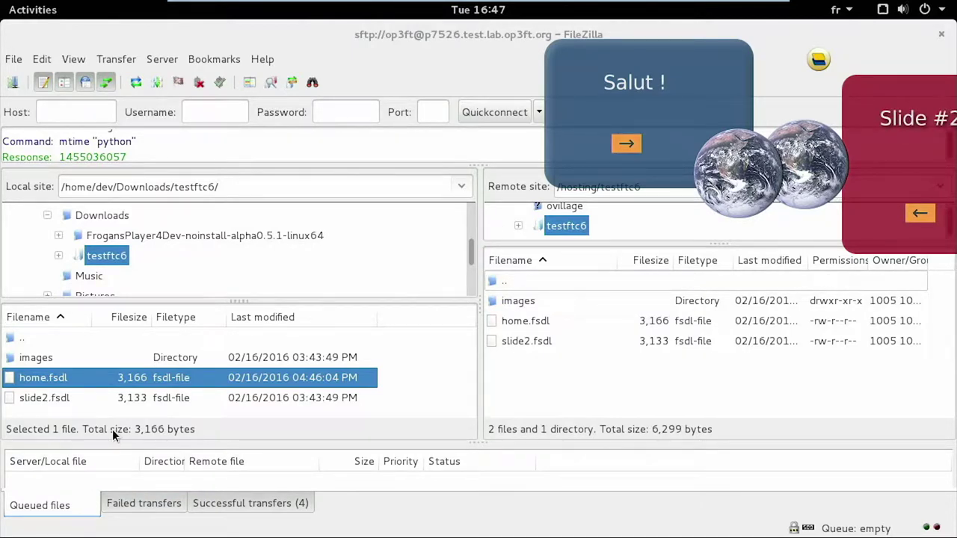
# - Enlarge FileZilla's local file list, move its window out of the way and switch to home.fsdl in Geany
pyautogui.moveTo(246, 300); pyautogui.dragTo(252, 251)
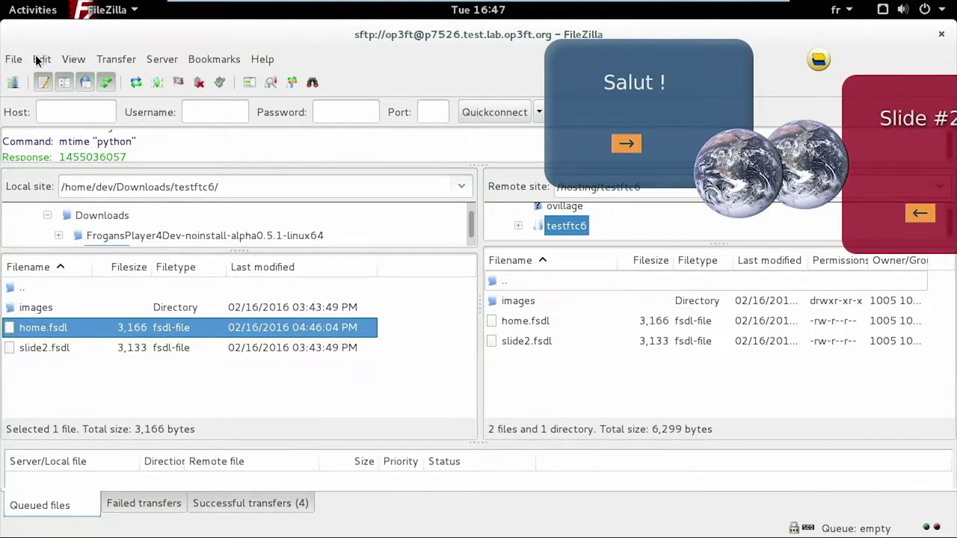
pyautogui.moveTo(839, 37); pyautogui.dragTo(641, 409)
pyautogui.click(254, 121)
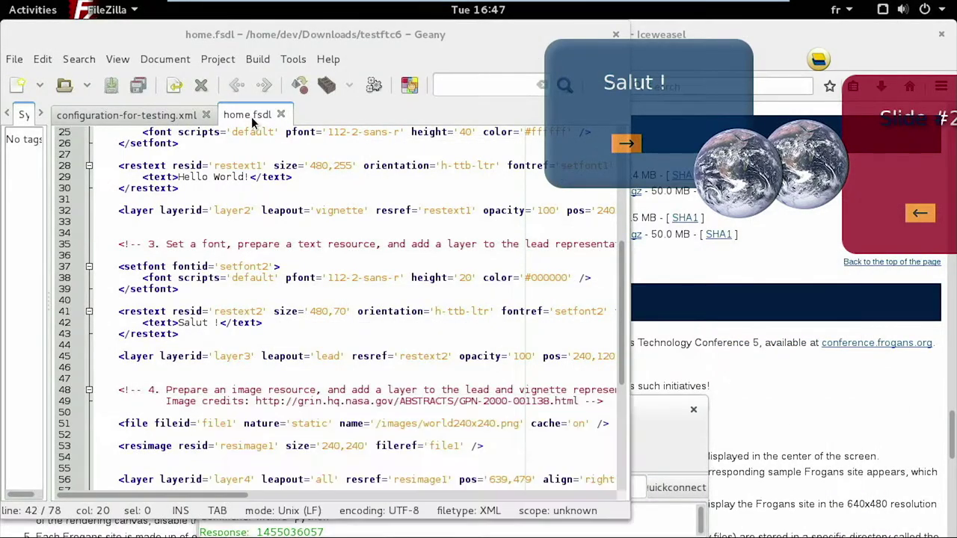
# - Save a copy of home.fsdl as home.php in the testftc6 folder
pyautogui.scroll(8, 207, 163)
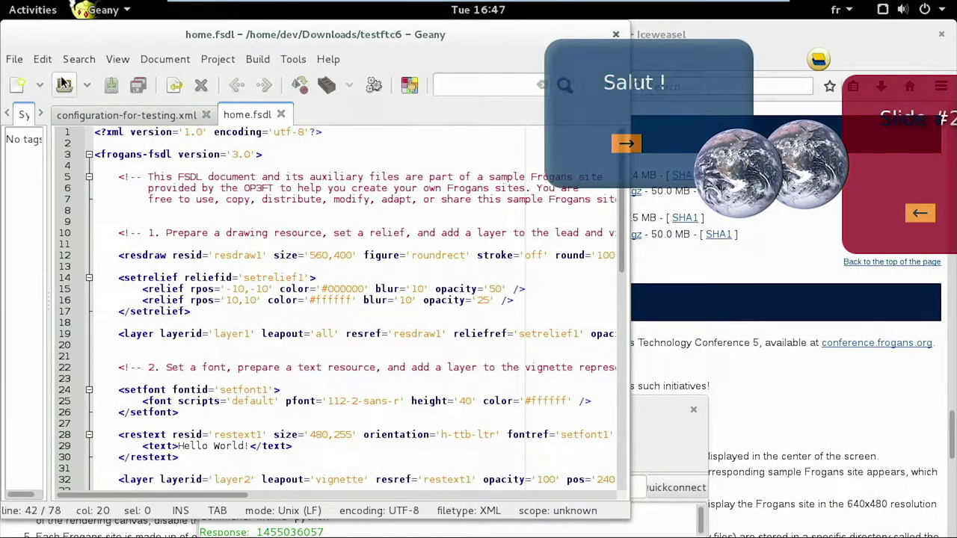
pyautogui.click(14, 60)
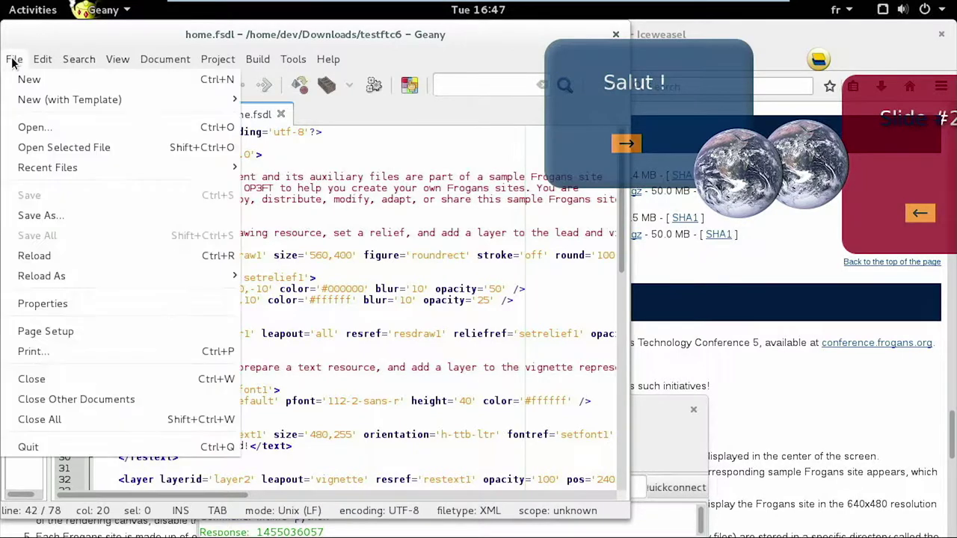
pyautogui.click(60, 216)
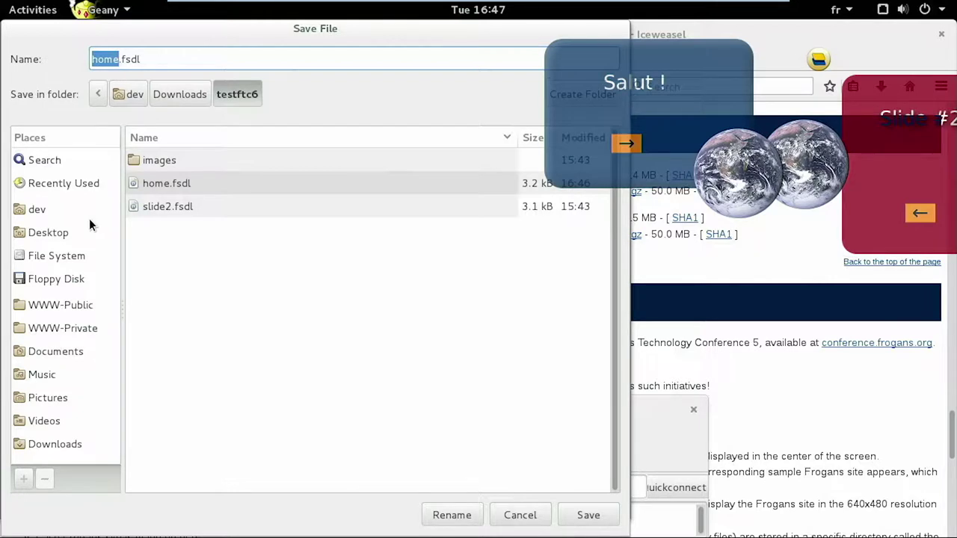
pyautogui.press('End')
pyautogui.press('BackSpace')
pyautogui.press('BackSpace')
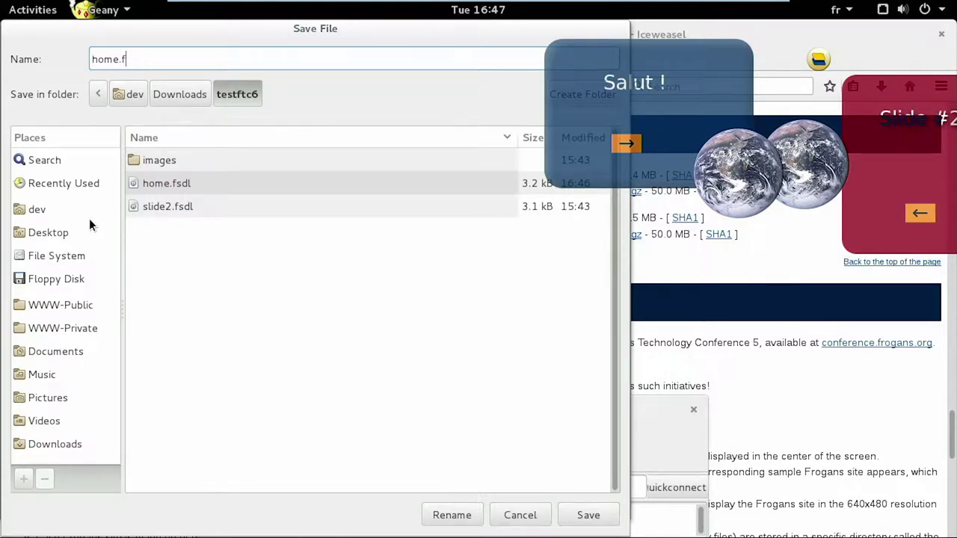
pyautogui.press('BackSpace')
pyautogui.write('php')
pyautogui.press('Return')
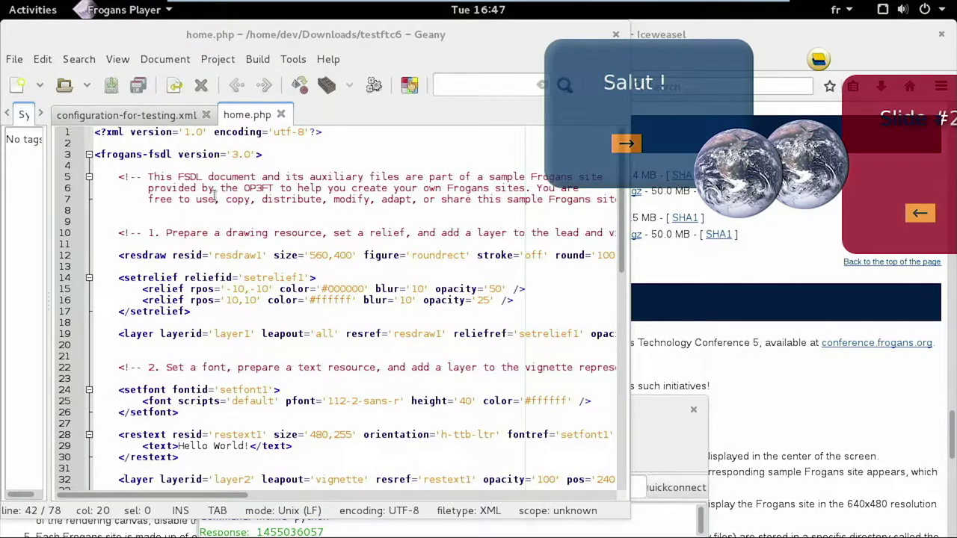
# - Replace the "Salut !" text of restext2 in home.php with an empty PHP tag, <?php ?>
pyautogui.scroll(-5, 261, 356)
pyautogui.scroll(-4, 258, 366)
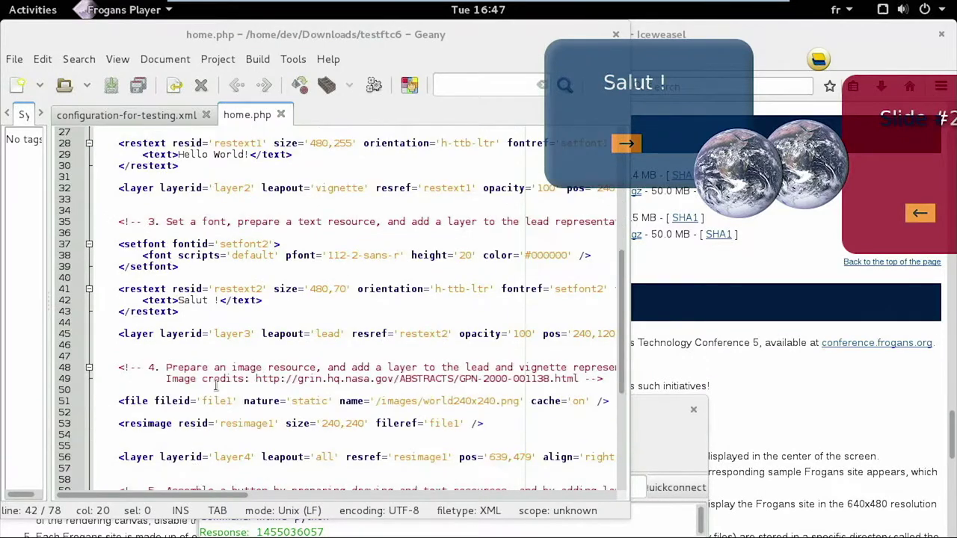
pyautogui.scroll(-2, 180, 299)
pyautogui.click(180, 277)
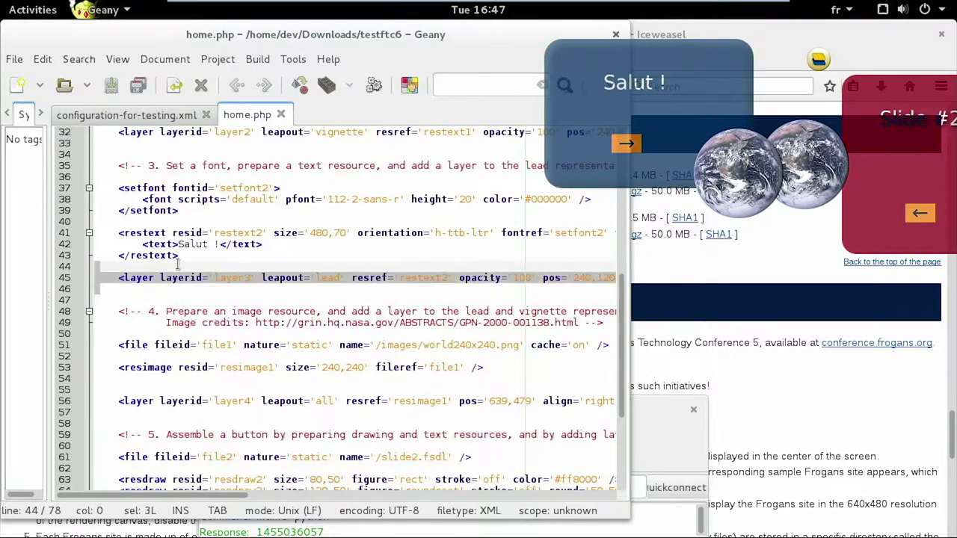
pyautogui.click(180, 244)
pyautogui.moveTo(180, 244); pyautogui.dragTo(221, 244)
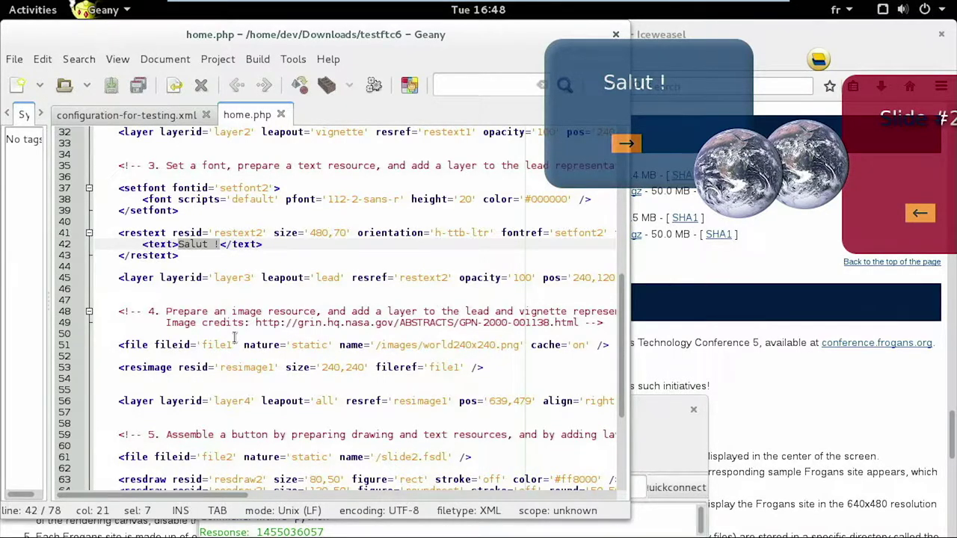
pyautogui.write('<')
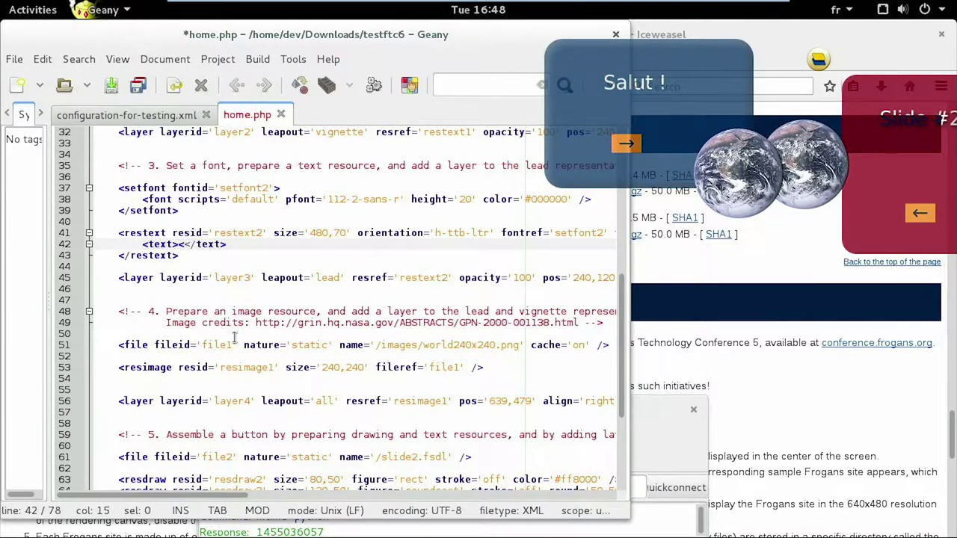
pyautogui.write('? php')
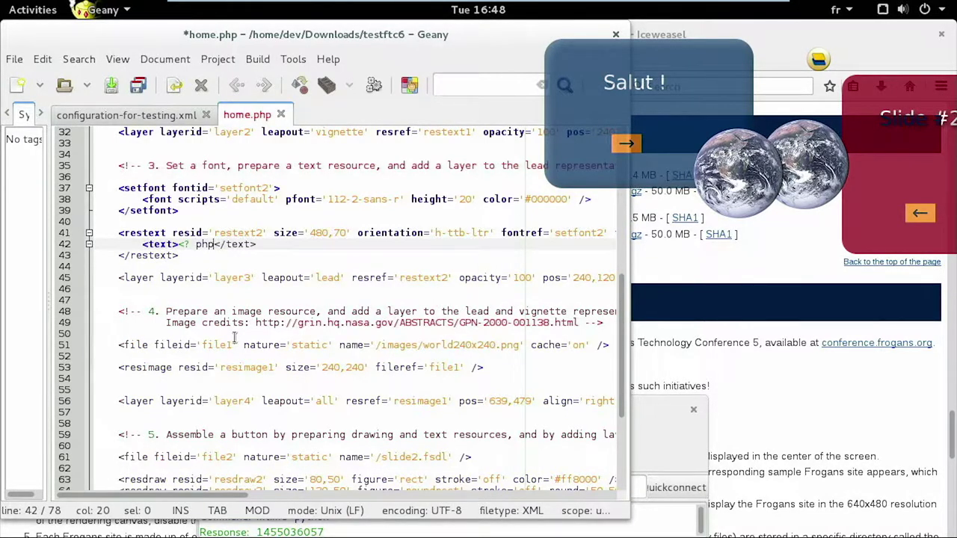
pyautogui.press('Left')
pyautogui.press('Left')
pyautogui.press('Left')
pyautogui.press('Left')
pyautogui.press('BackSpace')
pyautogui.press('Right')
pyautogui.press('Right')
pyautogui.press('Right')
pyautogui.press('Right')
pyautogui.press('Right')
pyautogui.press('Left')
pyautogui.write('?>')
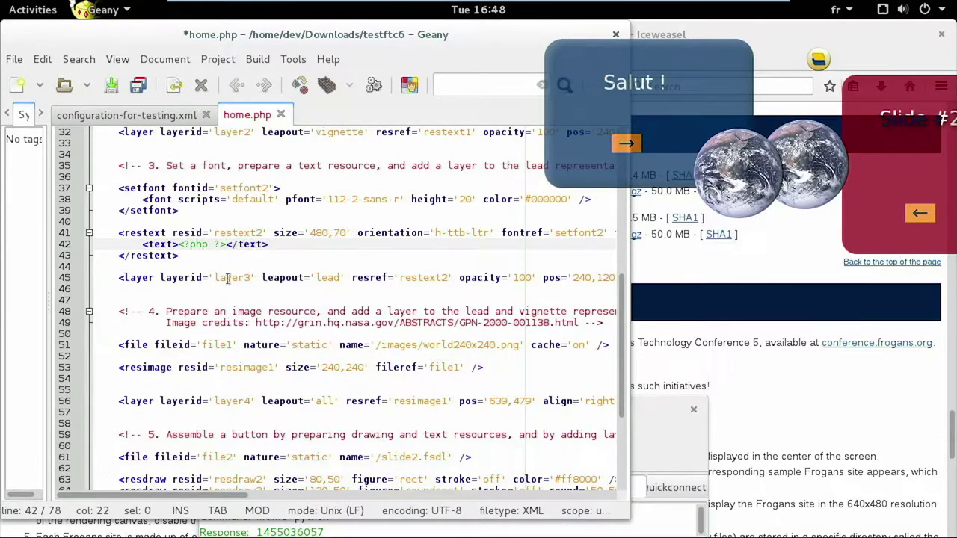
# - Insert echo "Date: ".date("l d F Y") inside the PHP tag of the restext2 text
pyautogui.press('Left')
pyautogui.press('Left')
pyautogui.press('Left')
pyautogui.write('echo')
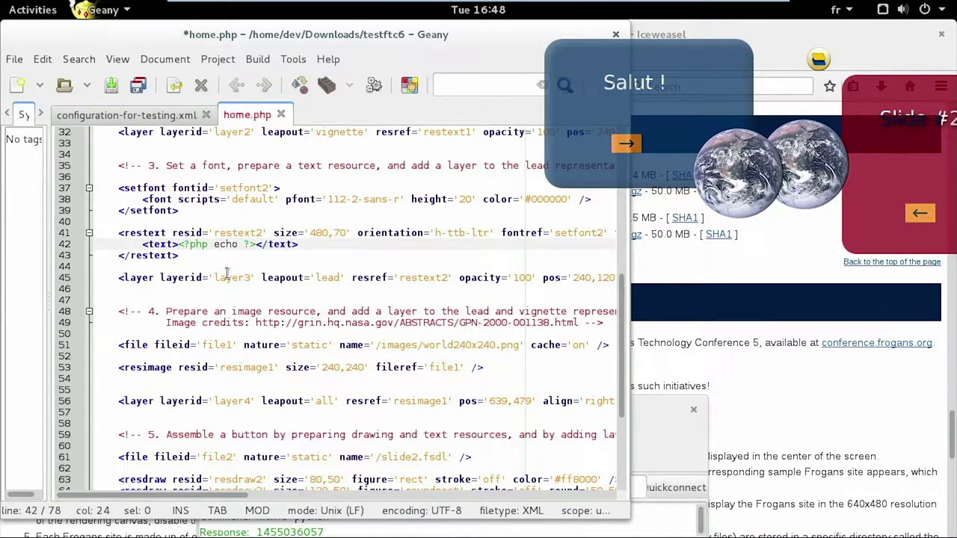
pyautogui.write(' "')
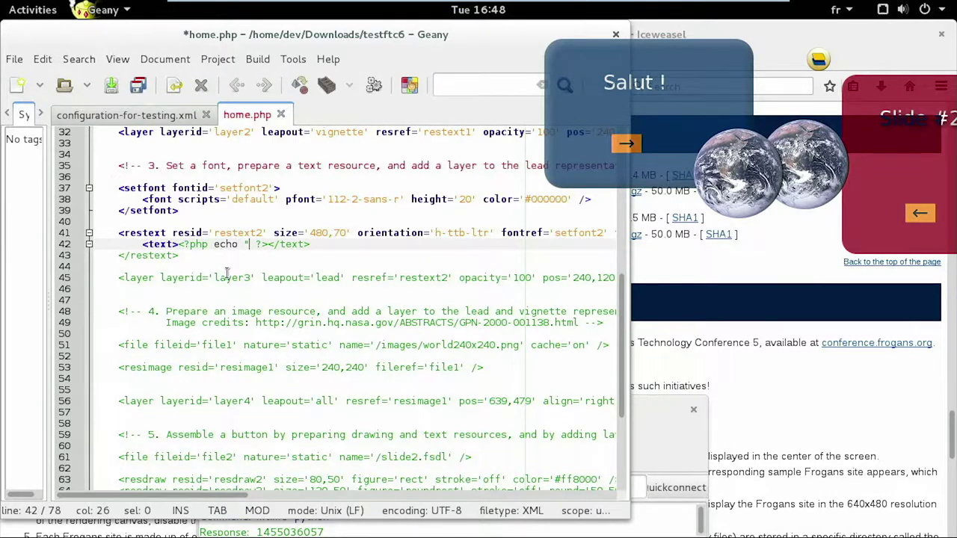
pyautogui.write('Date:')
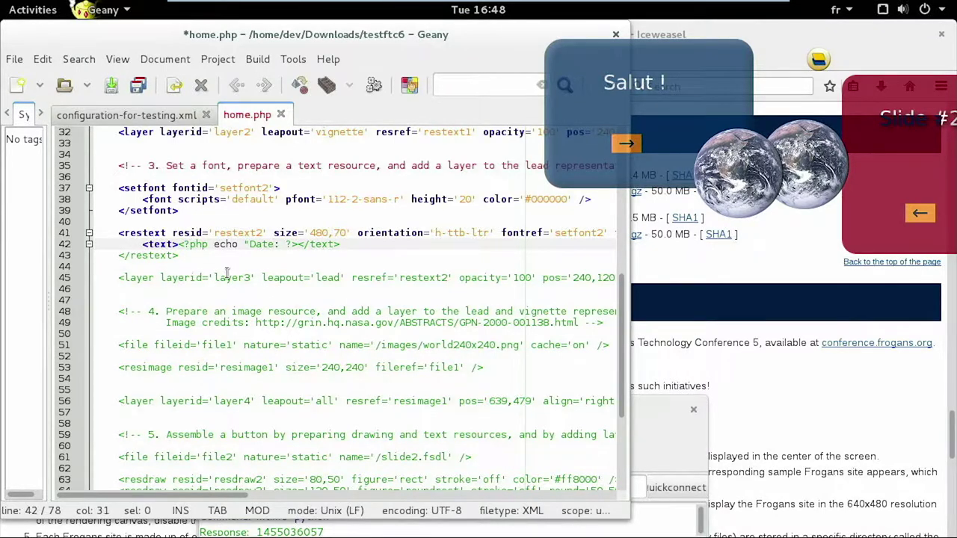
pyautogui.write(' ".')
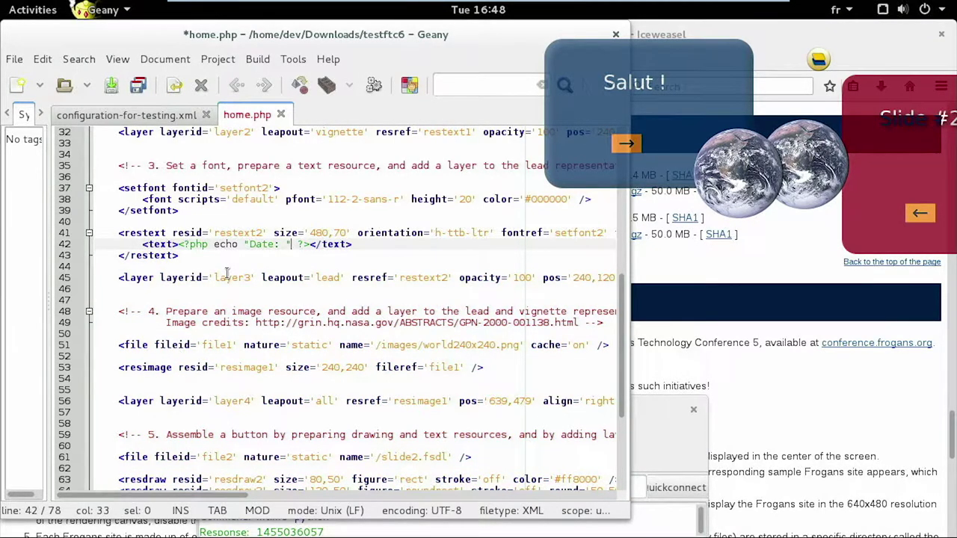
pyautogui.write('date(')
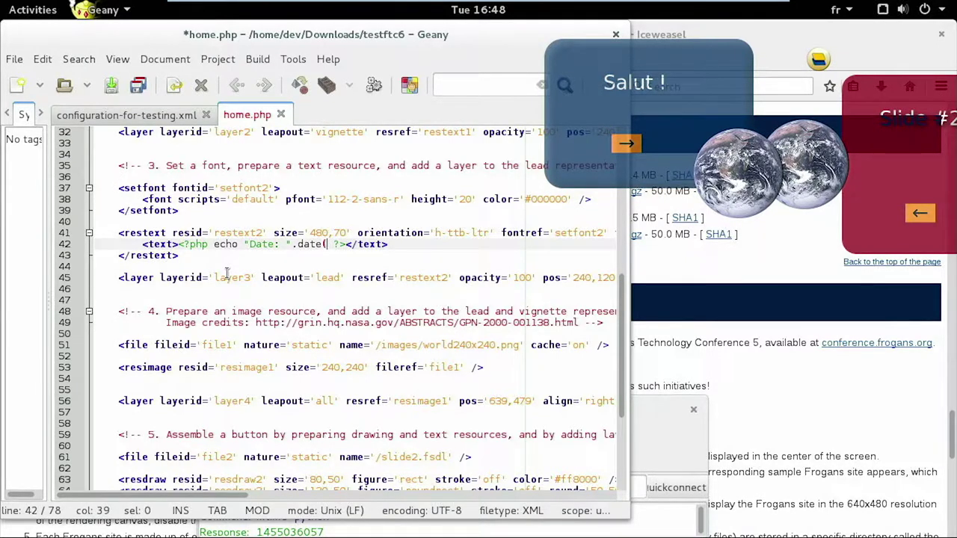
pyautogui.write('"l d F Y')
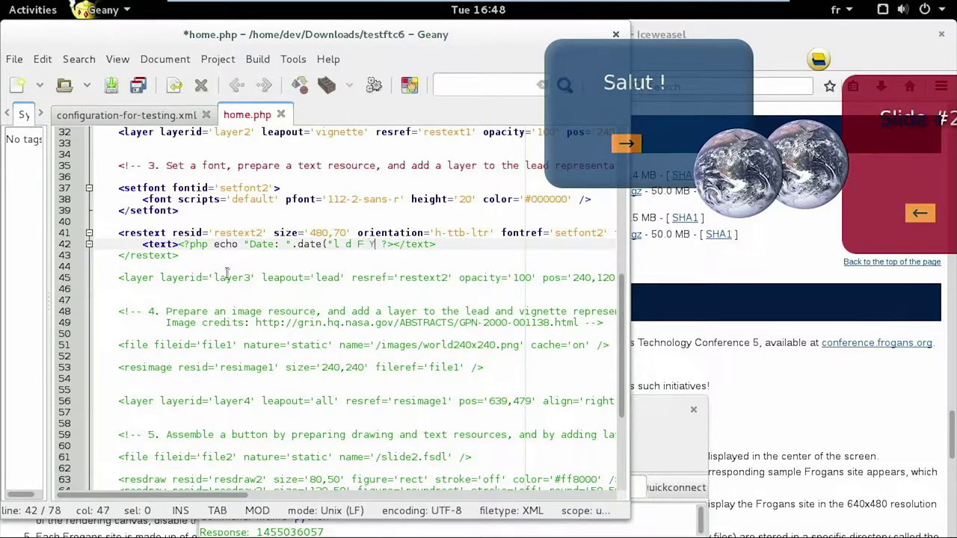
pyautogui.write('")')
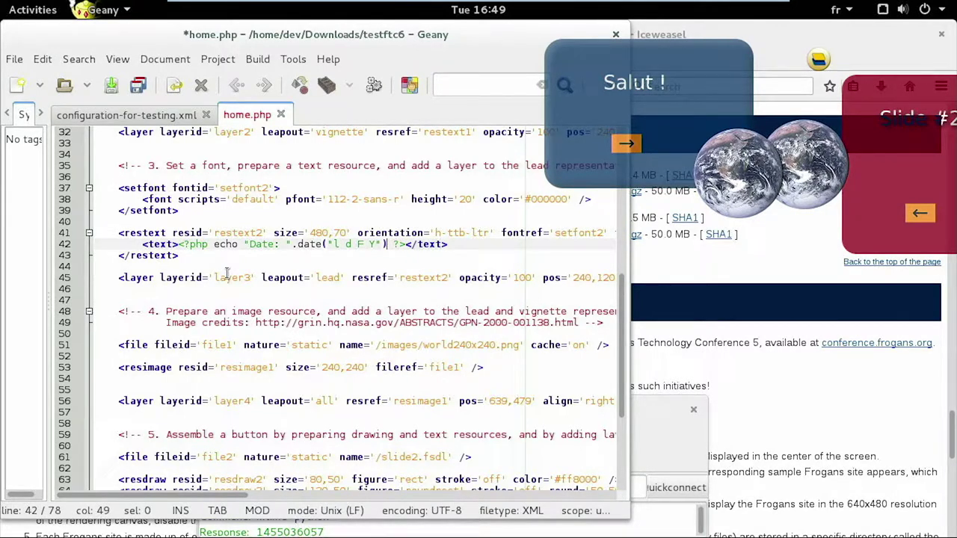
# - End the echo statement inside the restext2 PHP tag with a semicolon and save home.php
pyautogui.press('Down')
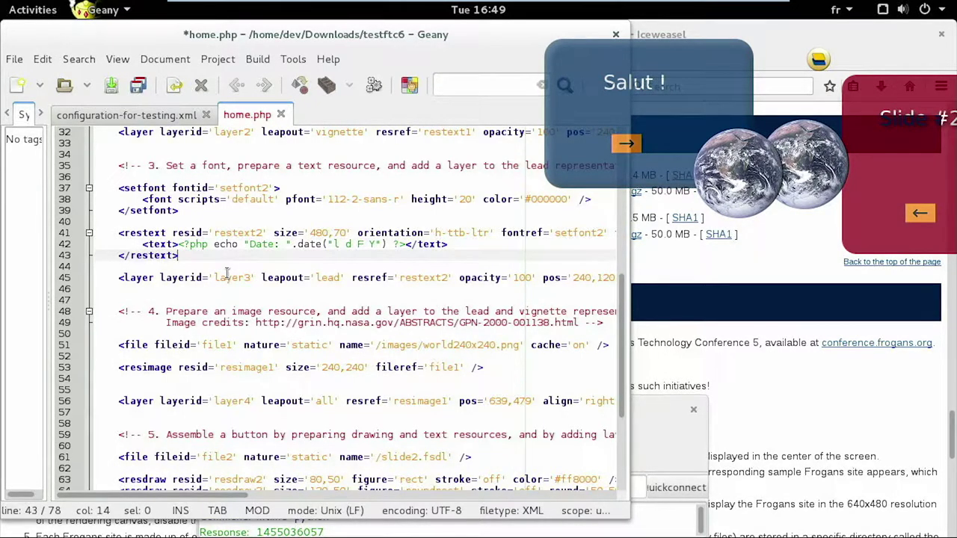
pyautogui.press('Up')
pyautogui.hotkey('ctrl', 's')
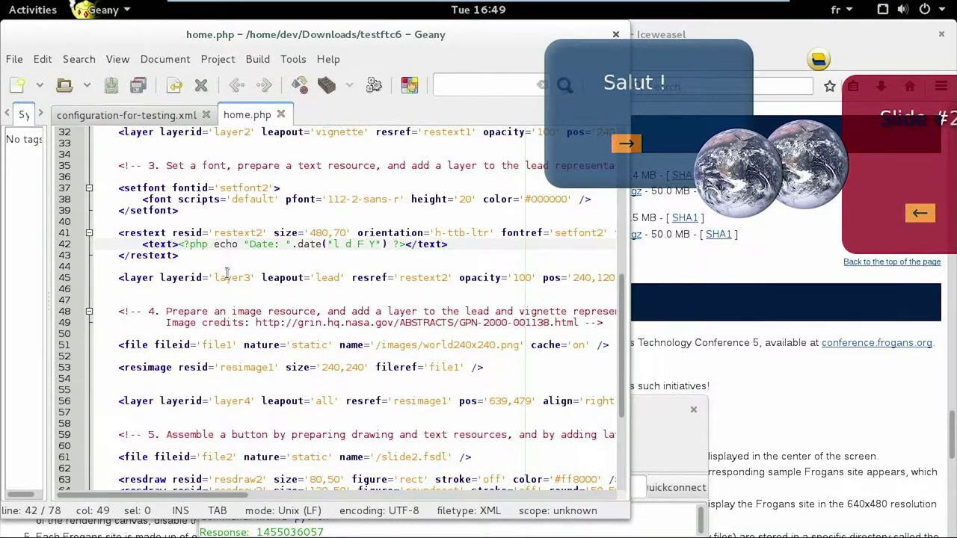
pyautogui.write(';')
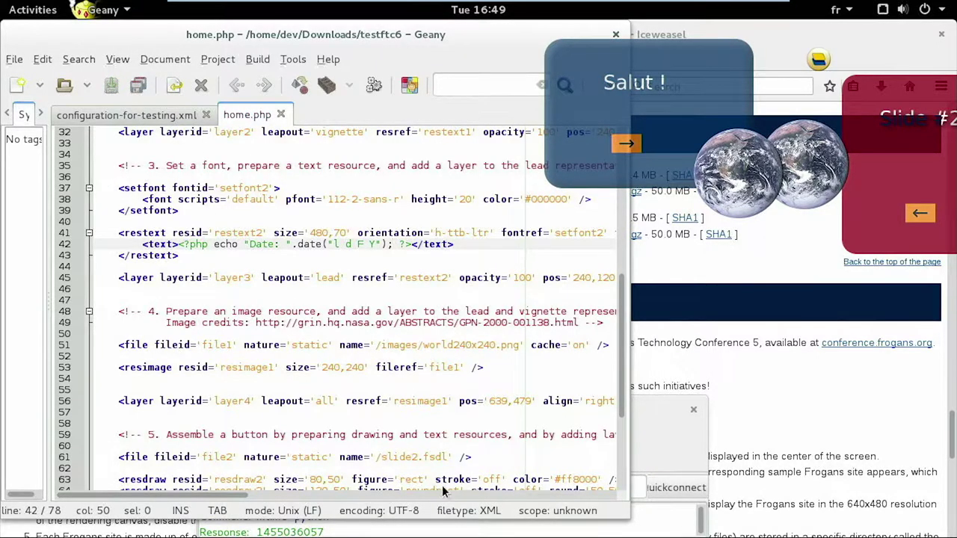
# - Switch to FileZilla, maximize its window and upload home.php from the local testftc6 folder to /hosting/testftc6 on the server
pyautogui.hotkey('alt', 'Tab')
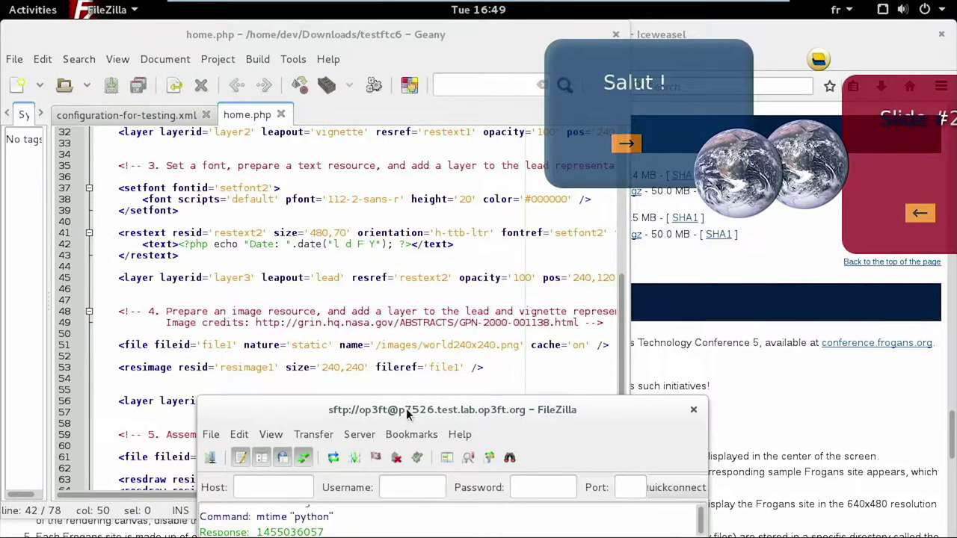
pyautogui.doubleClick(407, 409)
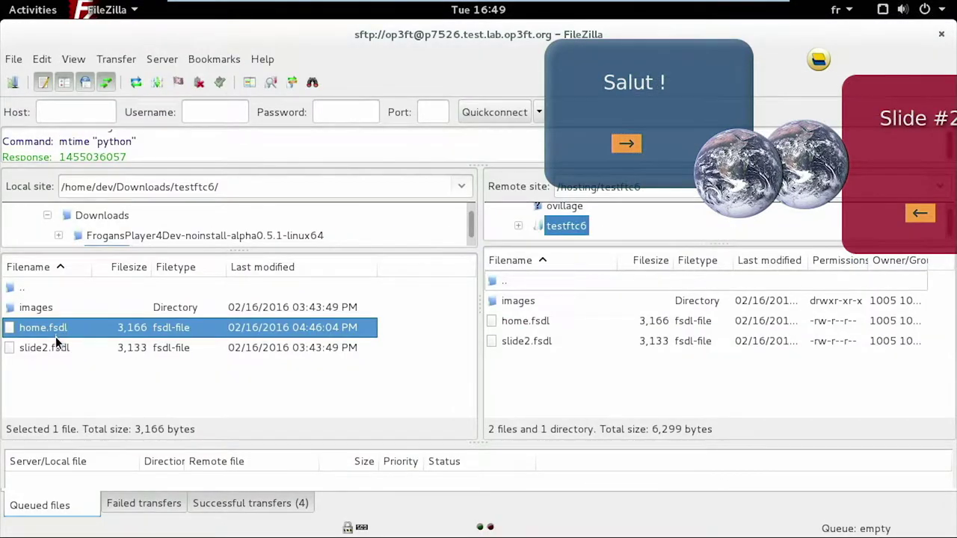
pyautogui.moveTo(64, 333); pyautogui.dragTo(70, 381)
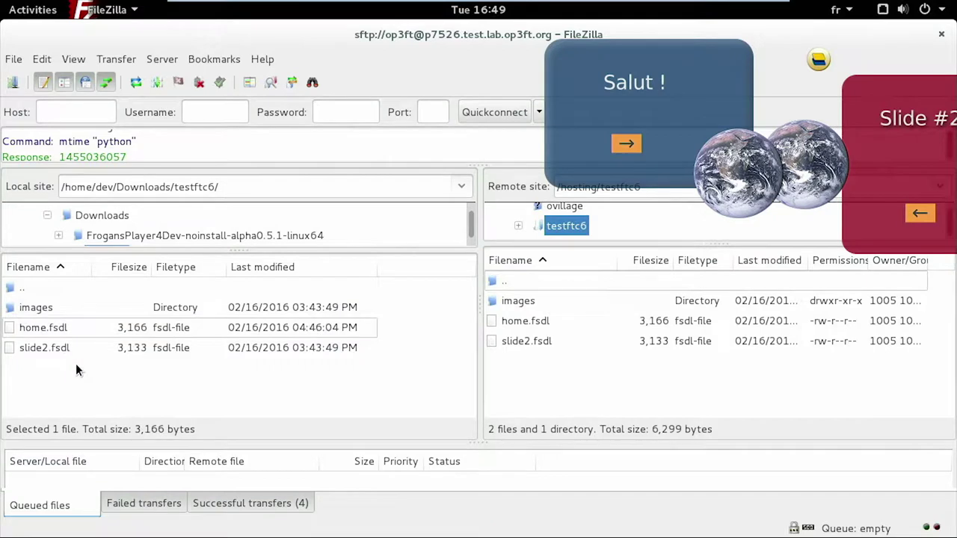
pyautogui.click(58, 348)
pyautogui.moveTo(56, 350); pyautogui.dragTo(615, 383)
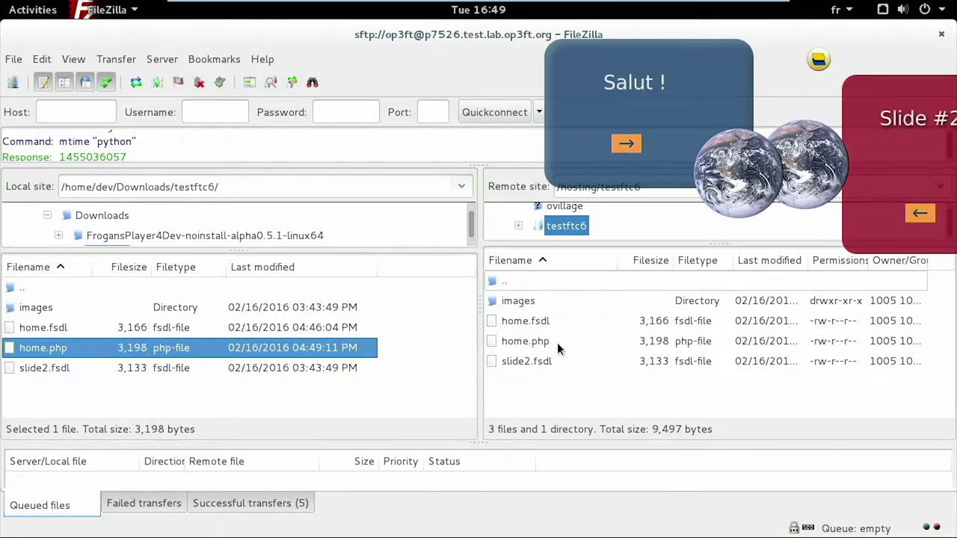
# - Close the open test*helloworld2 site showing "Salut !" in Frogans Player
pyautogui.rightClick(684, 103)
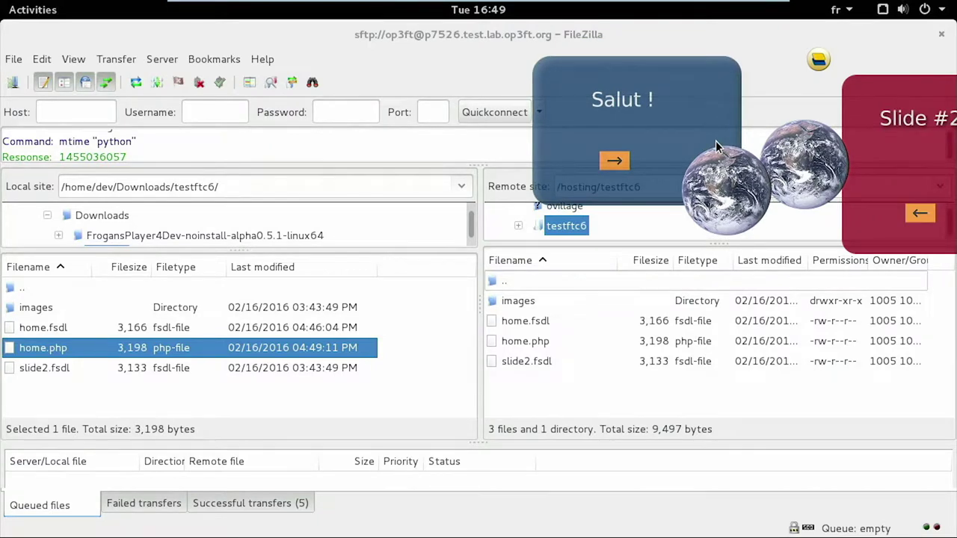
pyautogui.rightClick(700, 140)
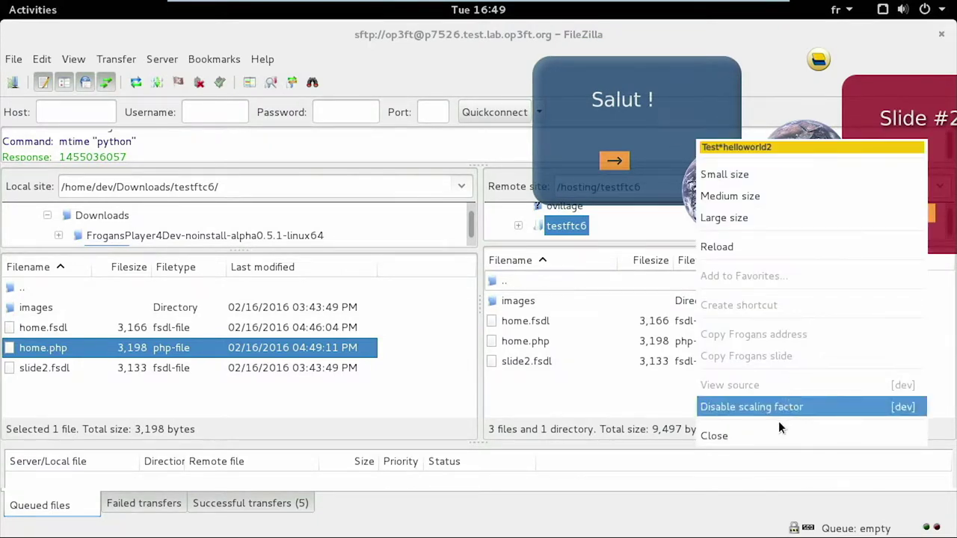
pyautogui.click(715, 436)
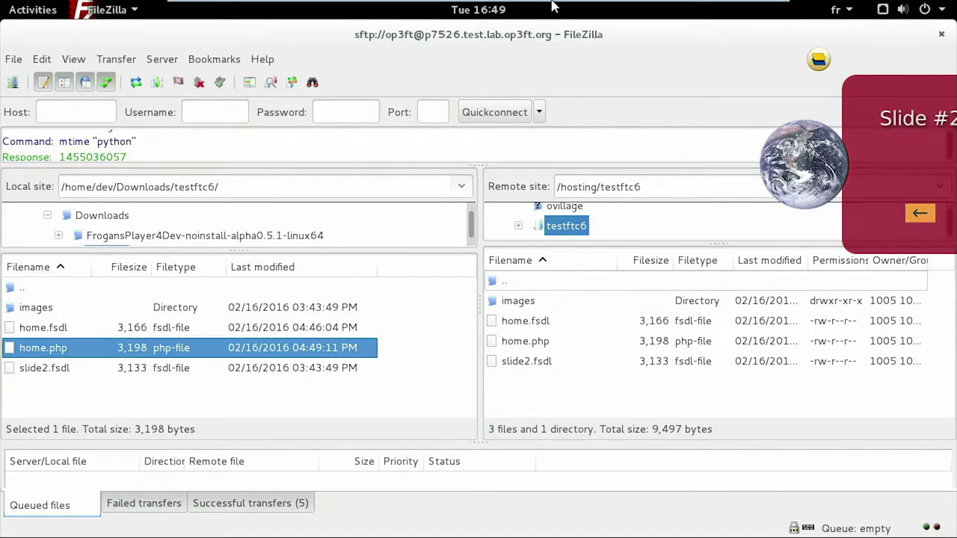
# - In Geany, set the home-slide-file of test*helloworld2 in configuration-for-testing.xml to /home.php and save the file
pyautogui.moveTo(263, 21)
pyautogui.click(13, 10)
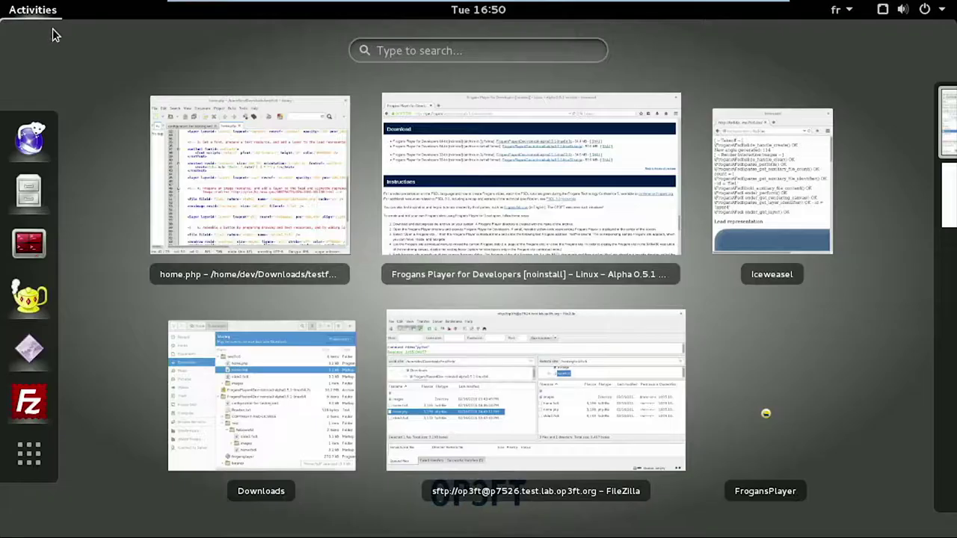
pyautogui.click(270, 204)
pyautogui.click(157, 115)
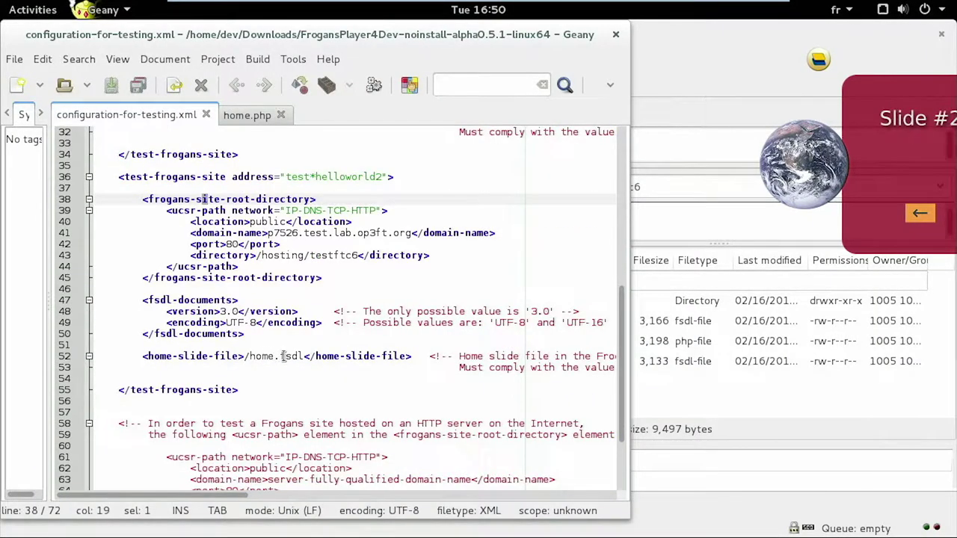
pyautogui.doubleClick(290, 357)
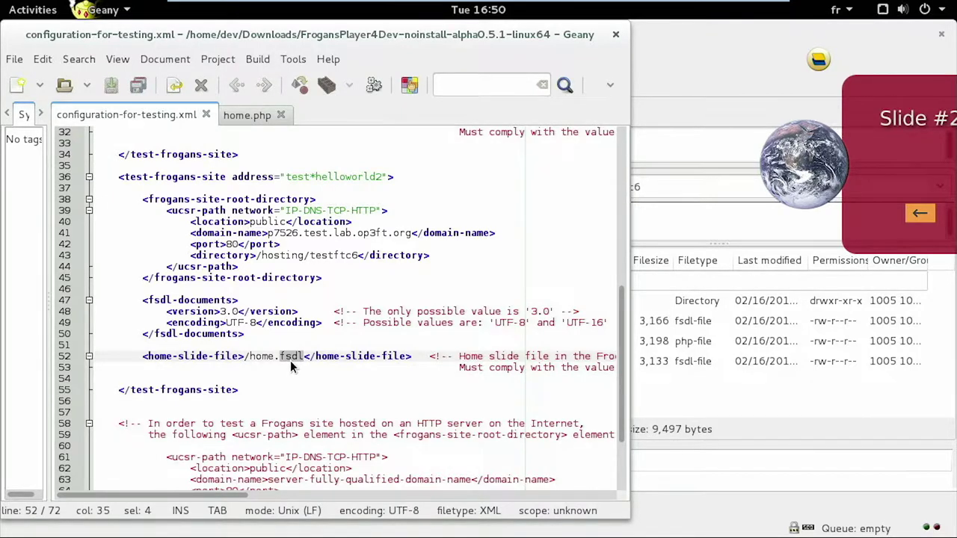
pyautogui.write('php')
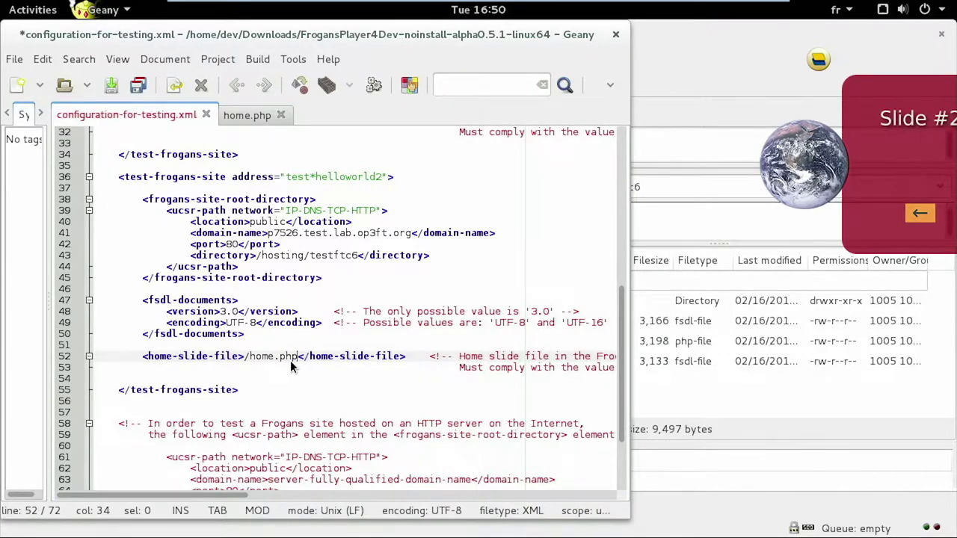
pyautogui.hotkey('ctrl', 's')
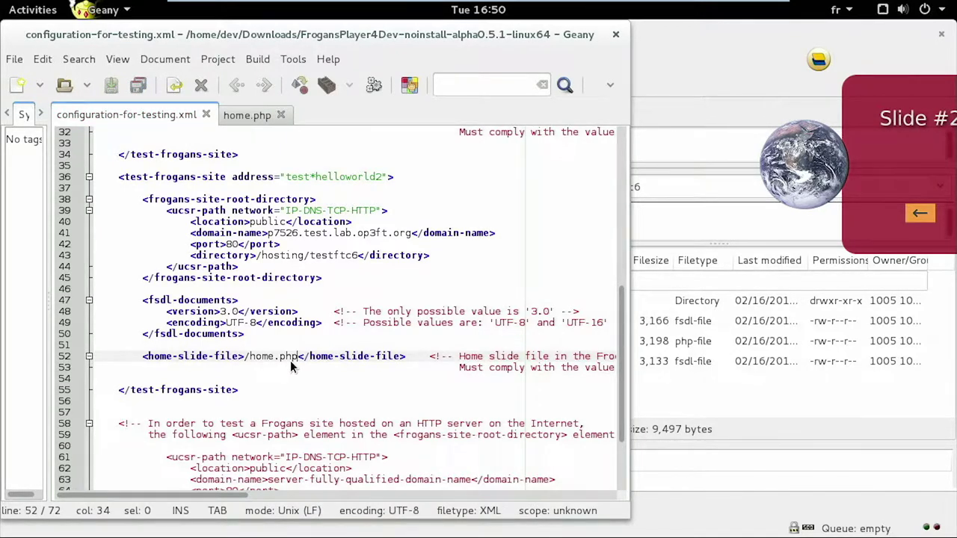
# - Open the Frogans site test*helloworld2 in Frogans Player to check the date text on its home slide
pyautogui.click(822, 59)
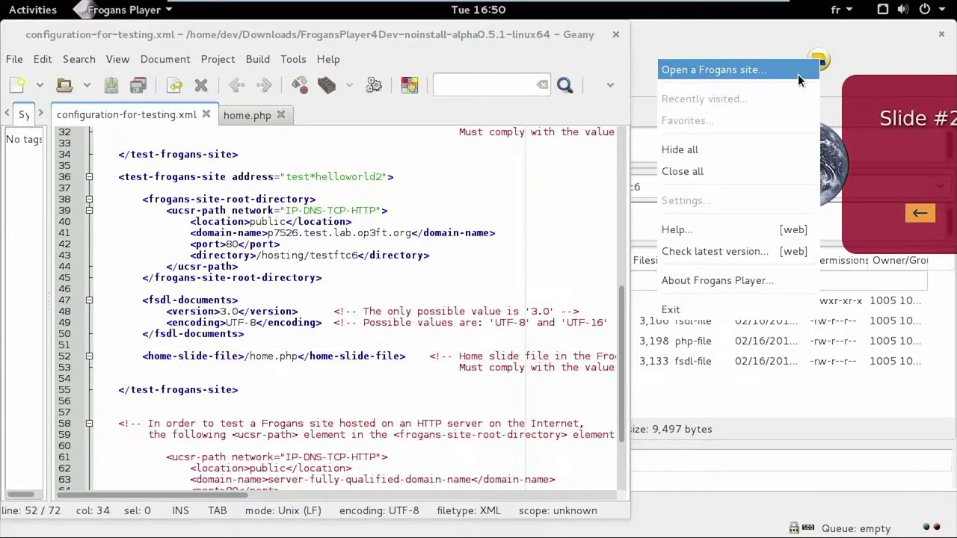
pyautogui.click(798, 74)
pyautogui.write('t')
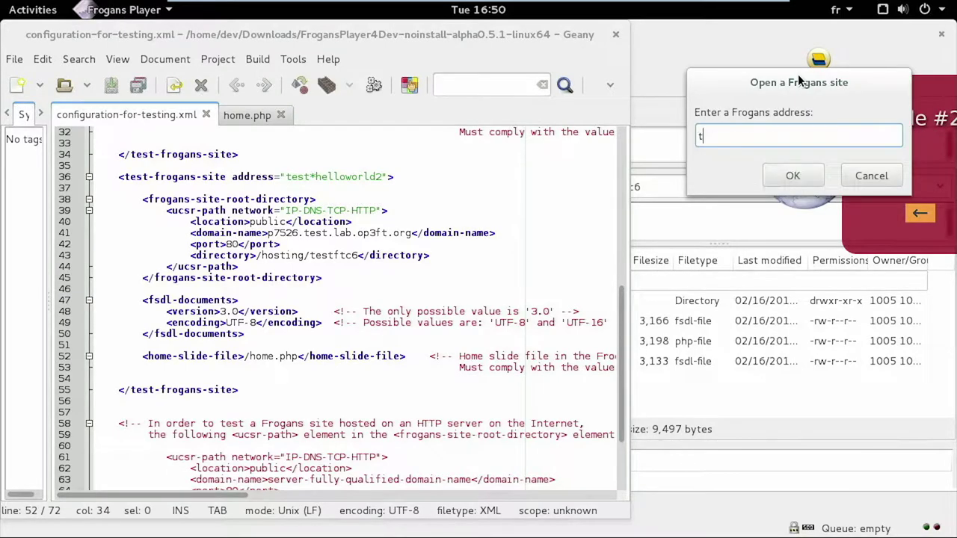
pyautogui.write('est*helloworld2')
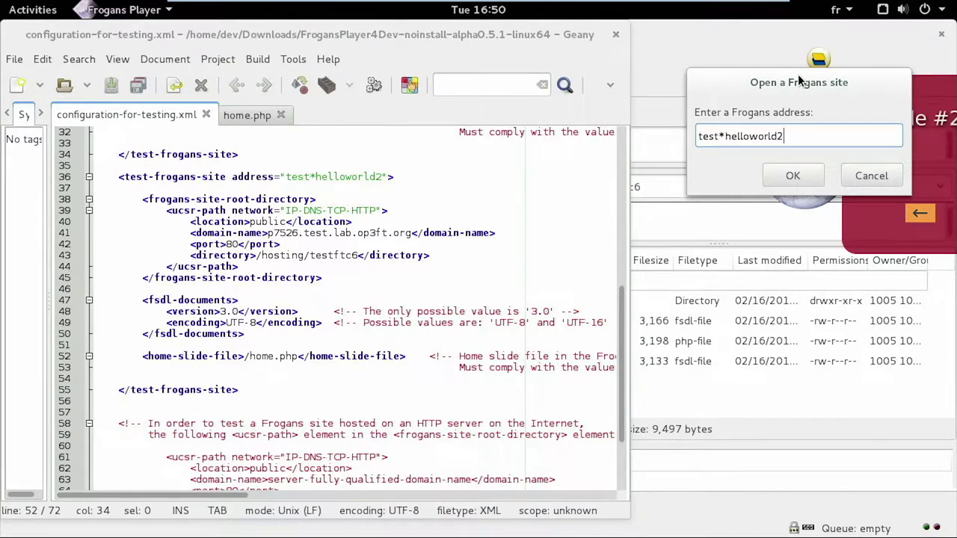
pyautogui.click(813, 176)
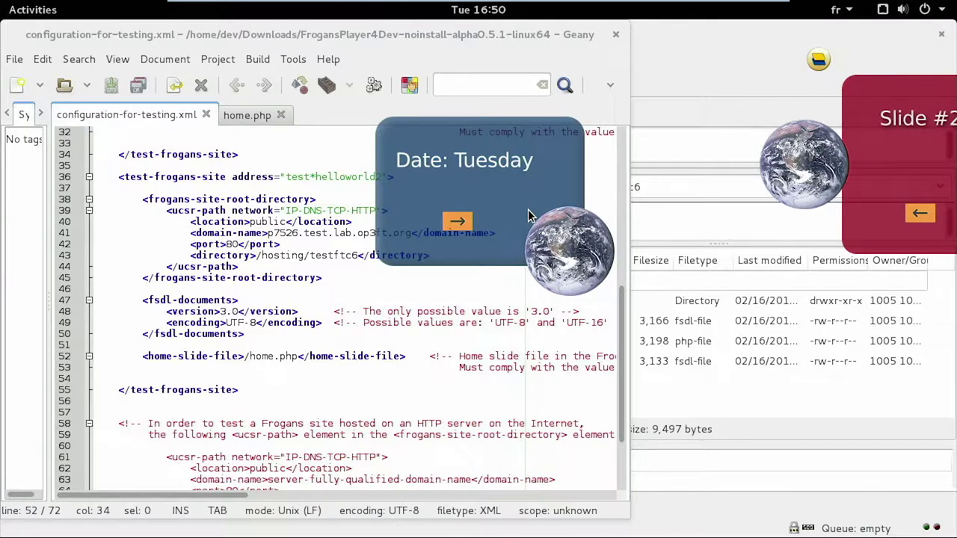
pyautogui.moveTo(519, 161)
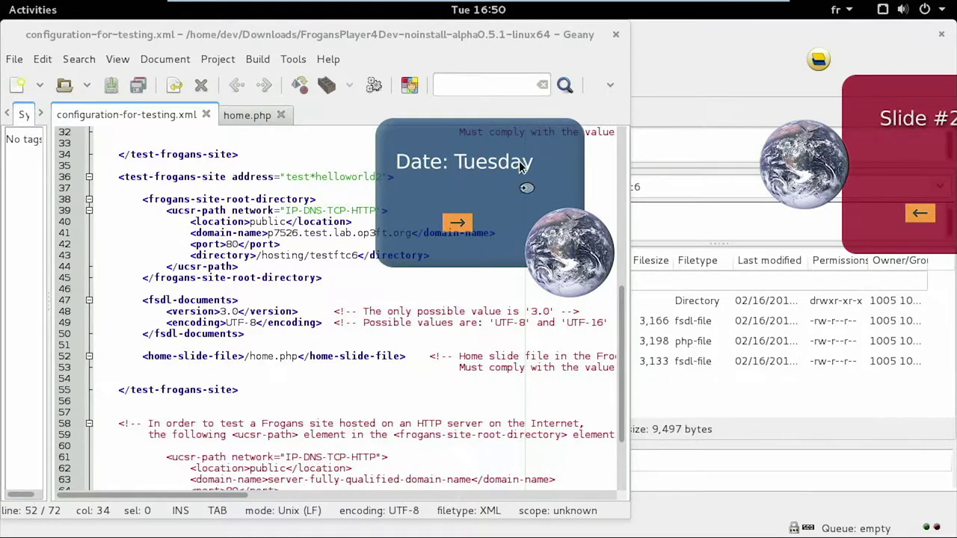